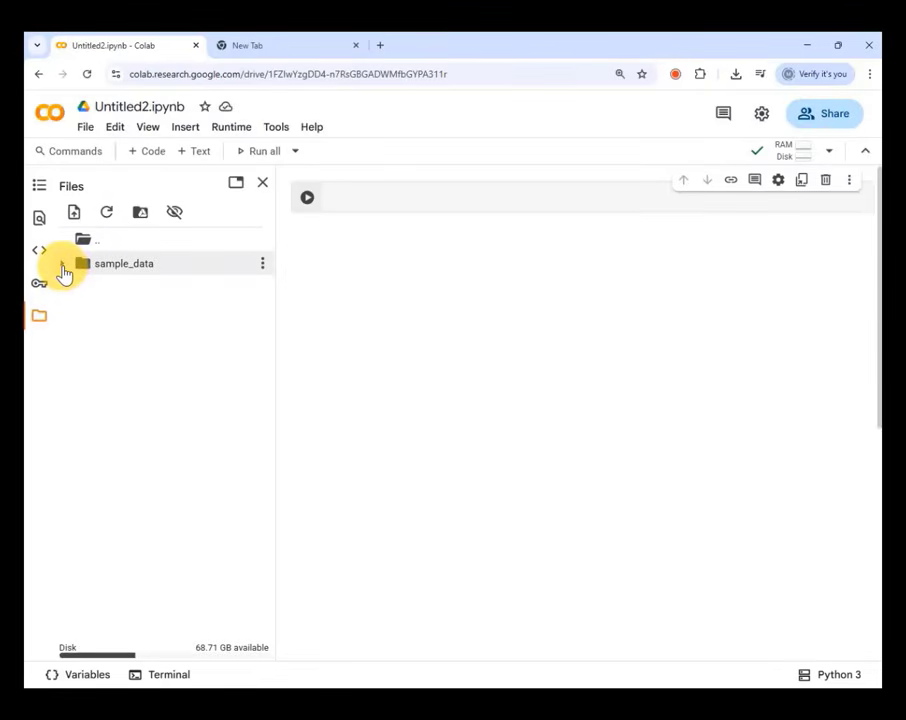
Step: Upload Family Tree.ged into the sample_data folder and acknowledge the runtime file warning
click(61, 266)
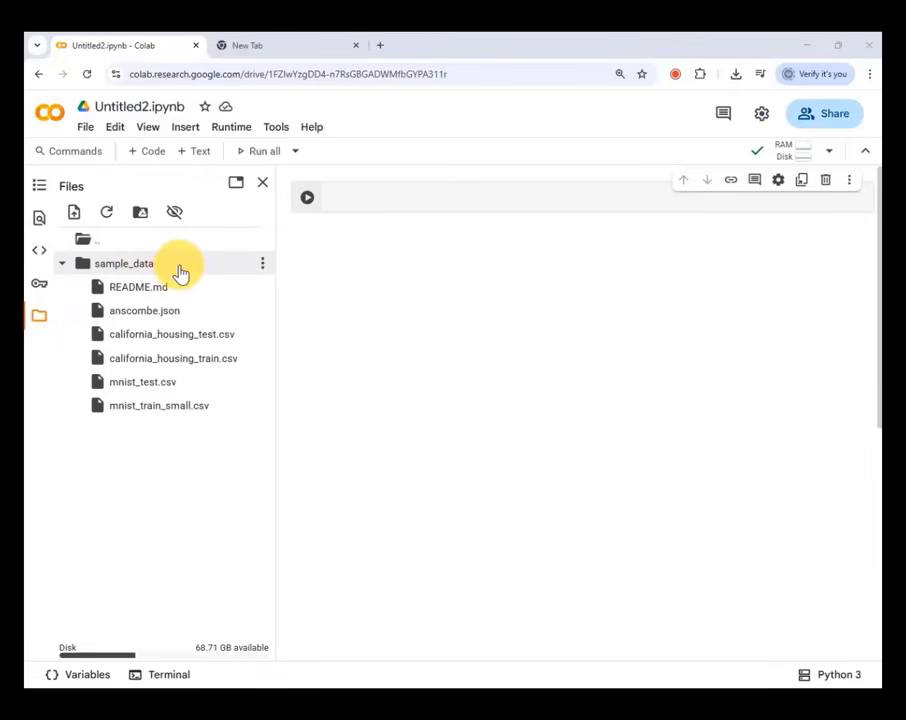
click(262, 268)
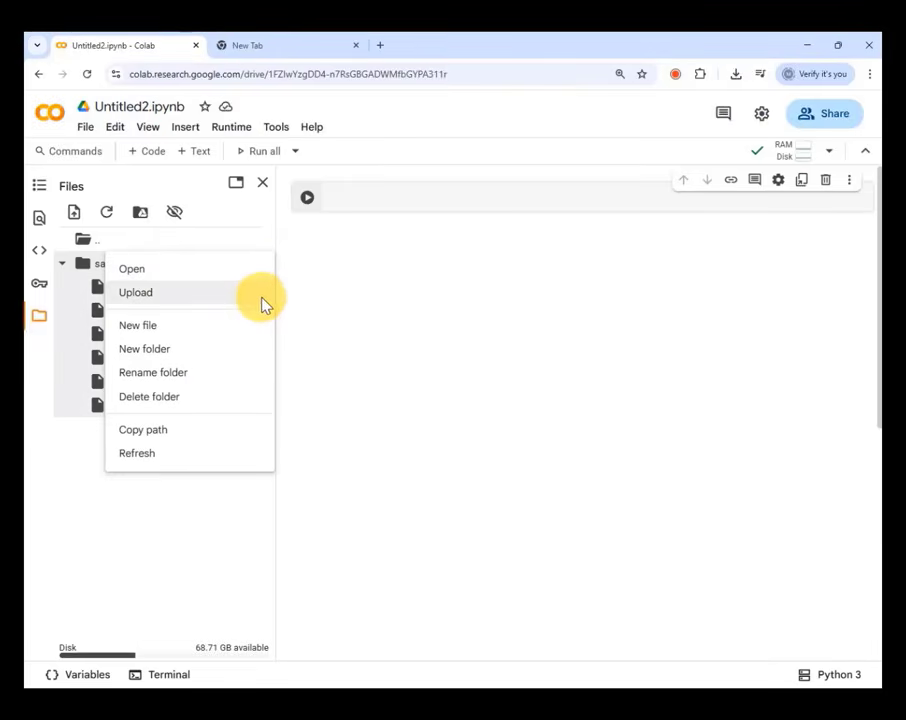
click(262, 295)
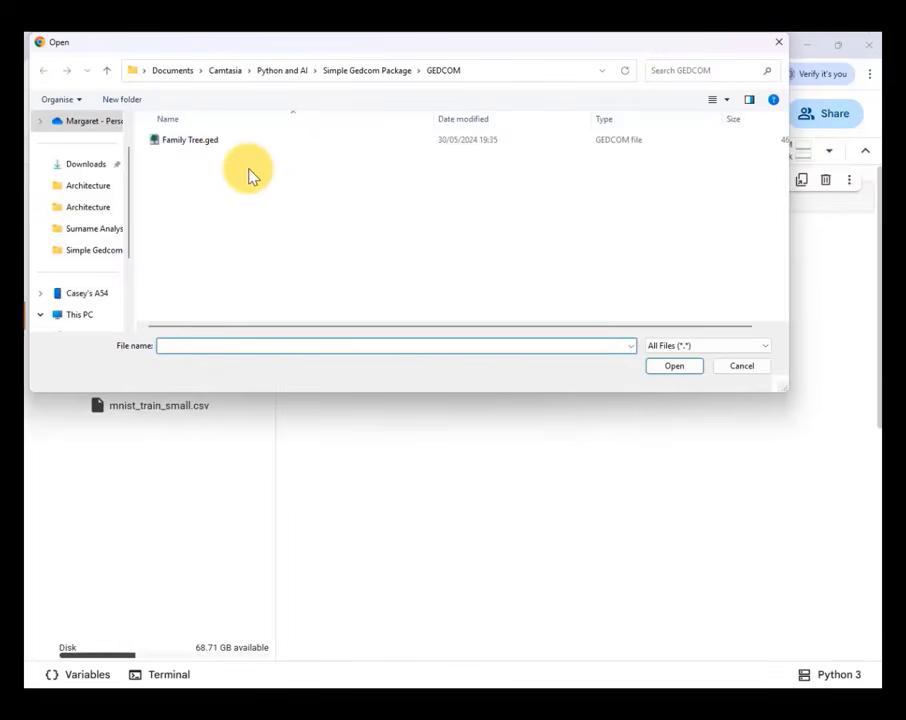
click(216, 146)
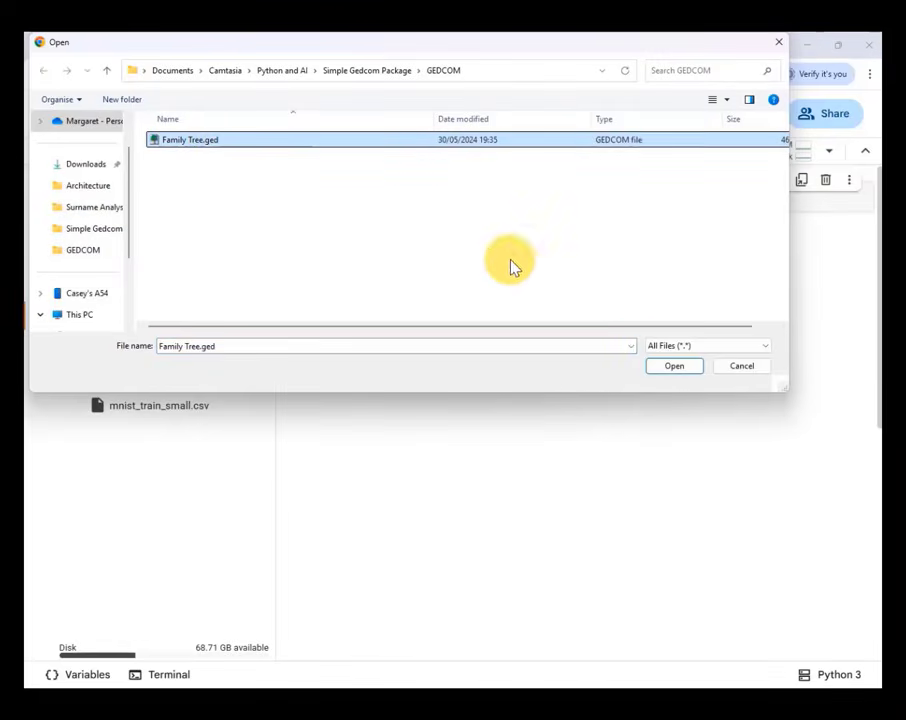
click(672, 368)
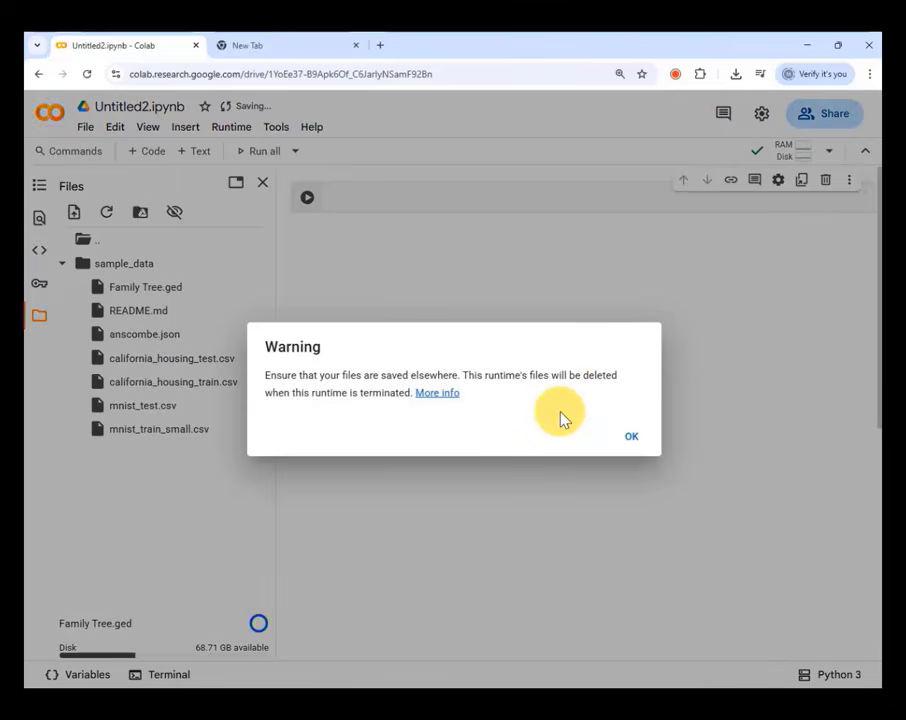
click(630, 440)
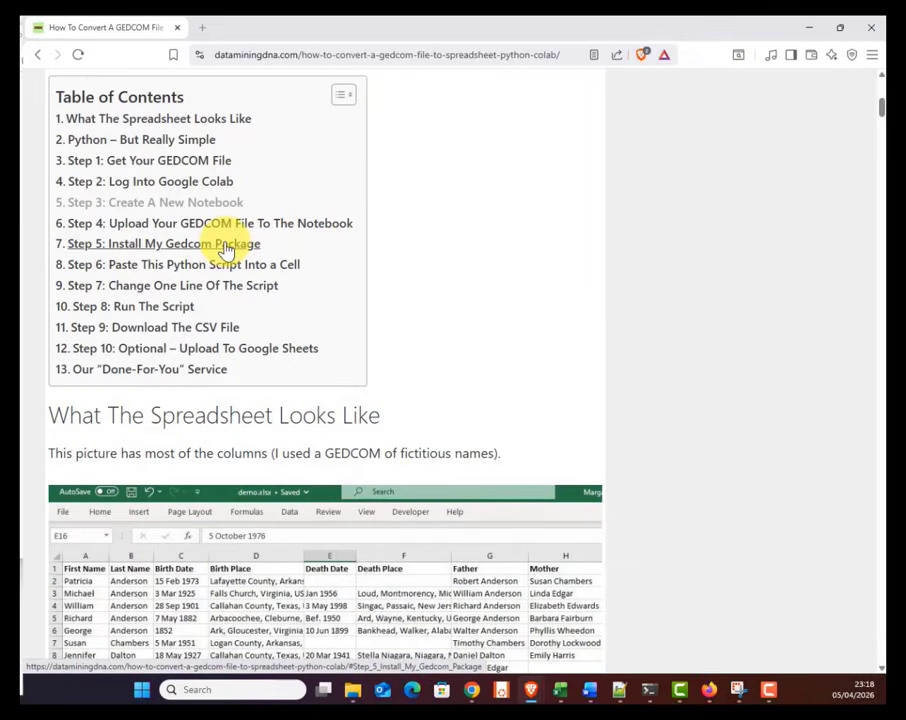
Step: Get the install command from Step 5 of the article, enter "!pip install simple-gedcom" in the first notebook cell and run it
click(225, 246)
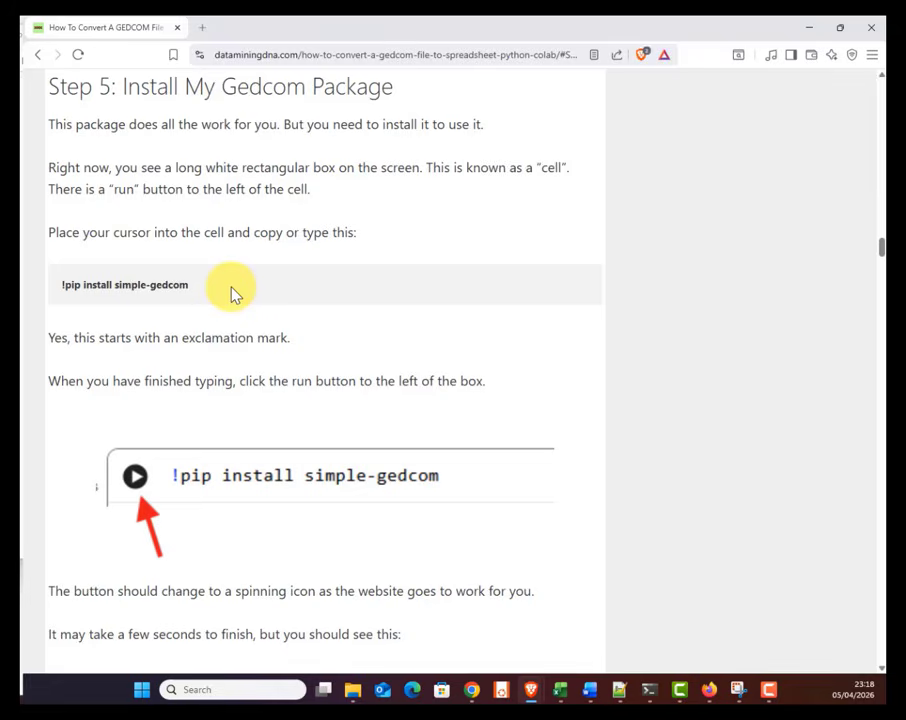
drag(189, 285, 61, 294)
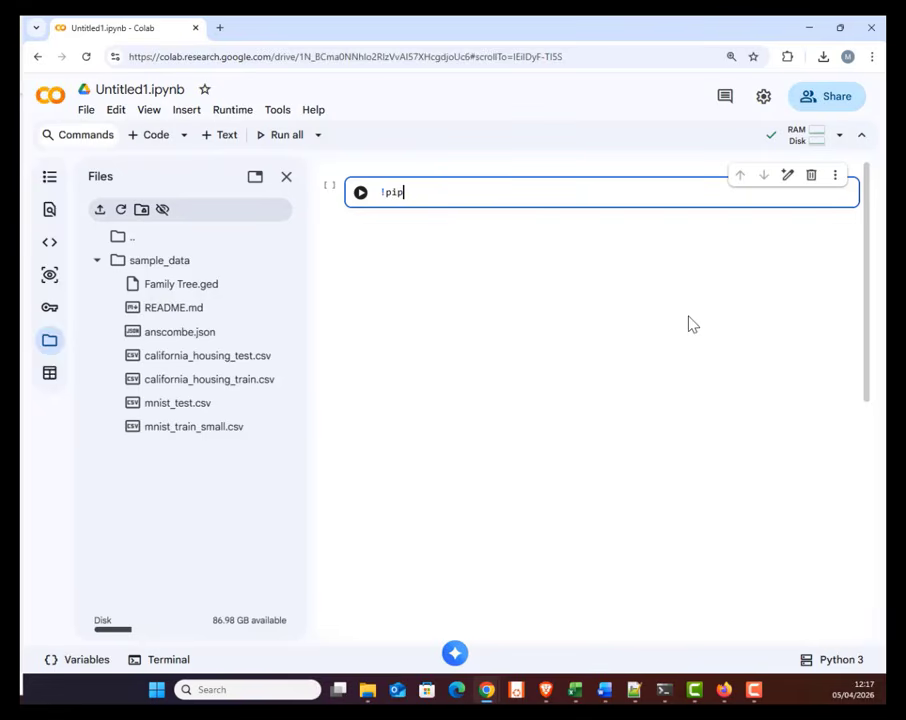
text(tall simple-gedcom)
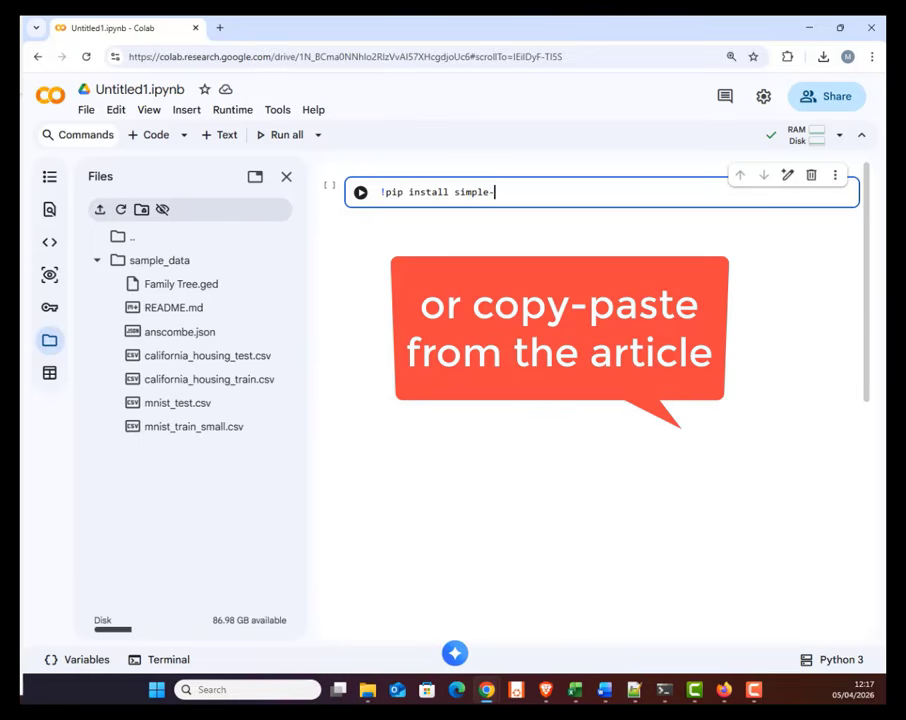
click(360, 194)
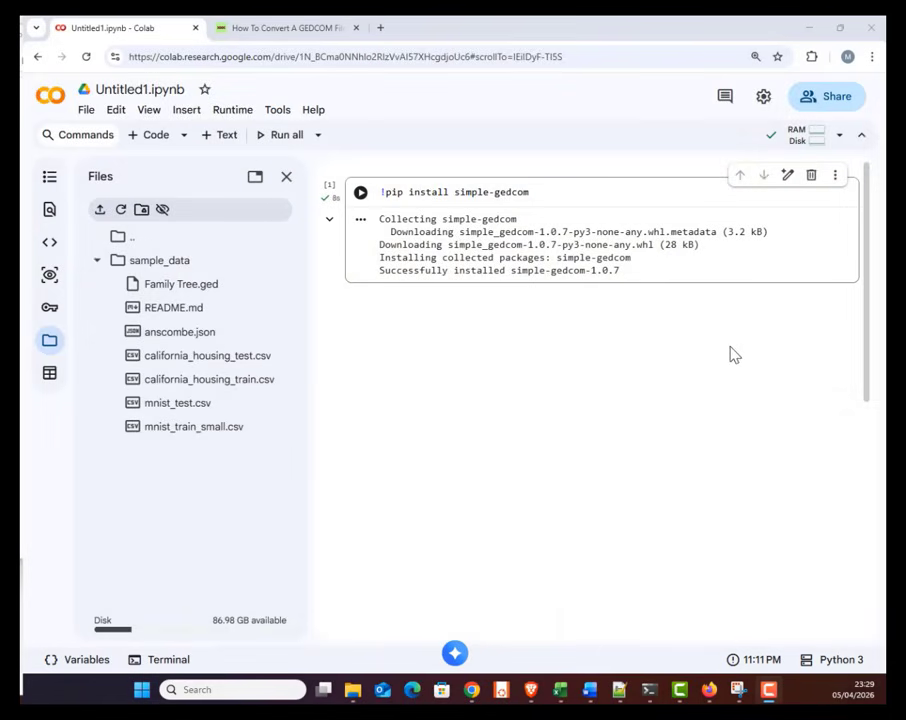
Step: Add a second code cell and paste in the article's three-line Step 6 script that loads a GEDCOM and saves the person list to CSV
click(152, 135)
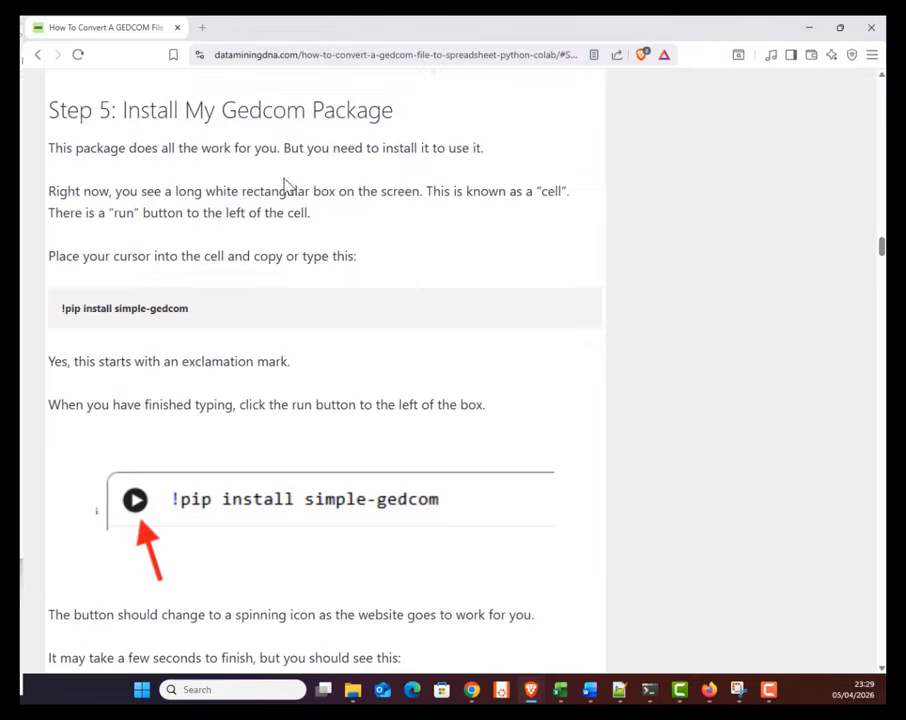
scroll(347, 376, down, 5)
scroll(350, 376, down, 2)
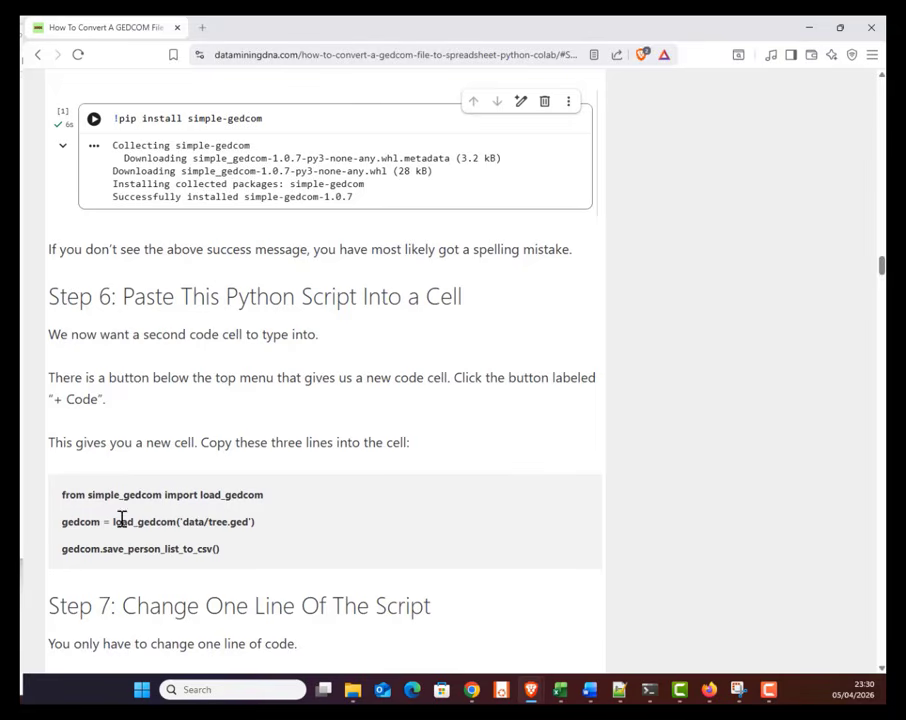
drag(233, 560, 63, 502)
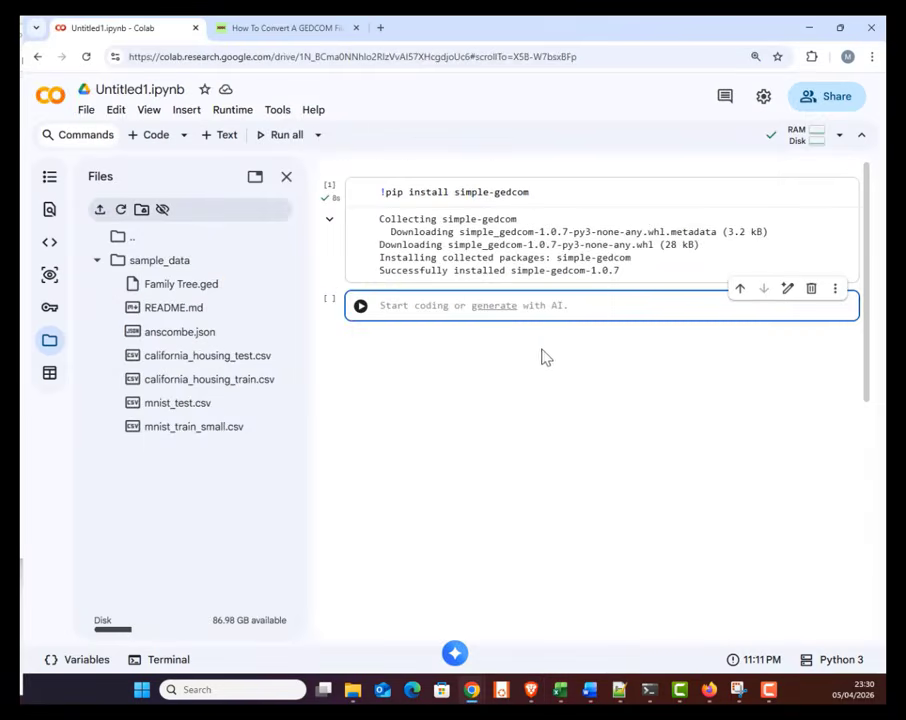
text(from simple_gedcom import load_gedcom  gedcom = load_gedcom('data/tree.ged')  gedcom.save_person_list_to_csv())
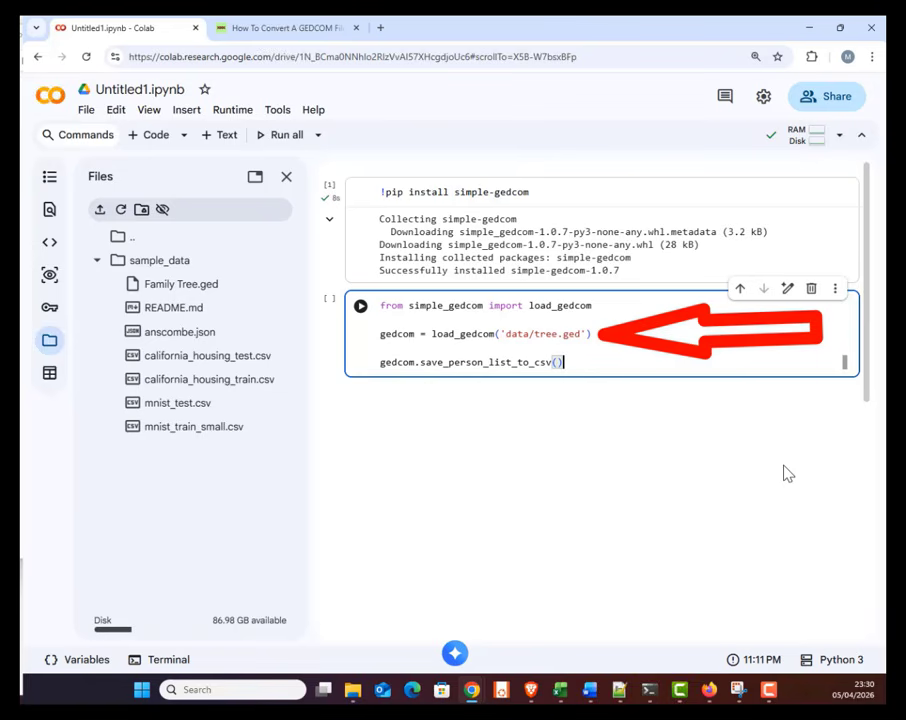
Step: Replace the path in load_gedcom with the copied path of the uploaded file, /content/sample_data/Family Tree.ged
drag(580, 334, 505, 335)
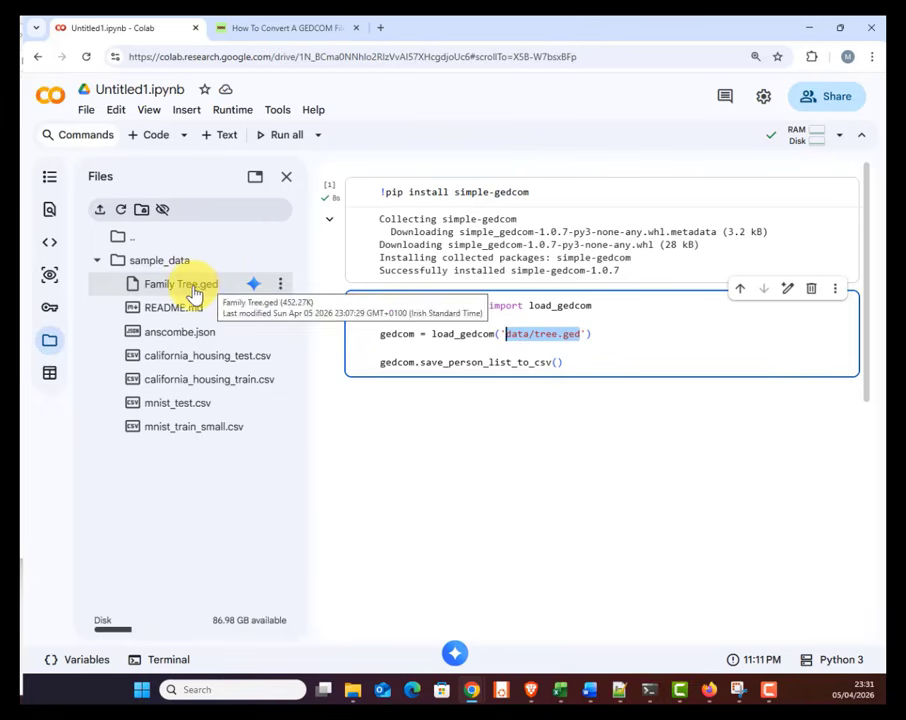
click(281, 288)
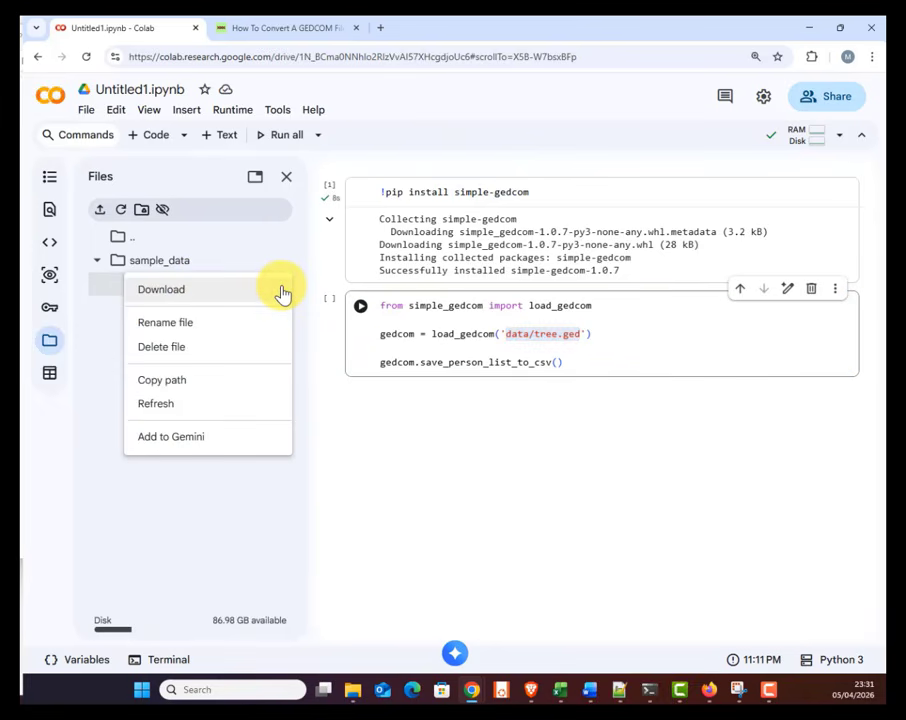
click(190, 386)
click(582, 336)
key(BackSpace)
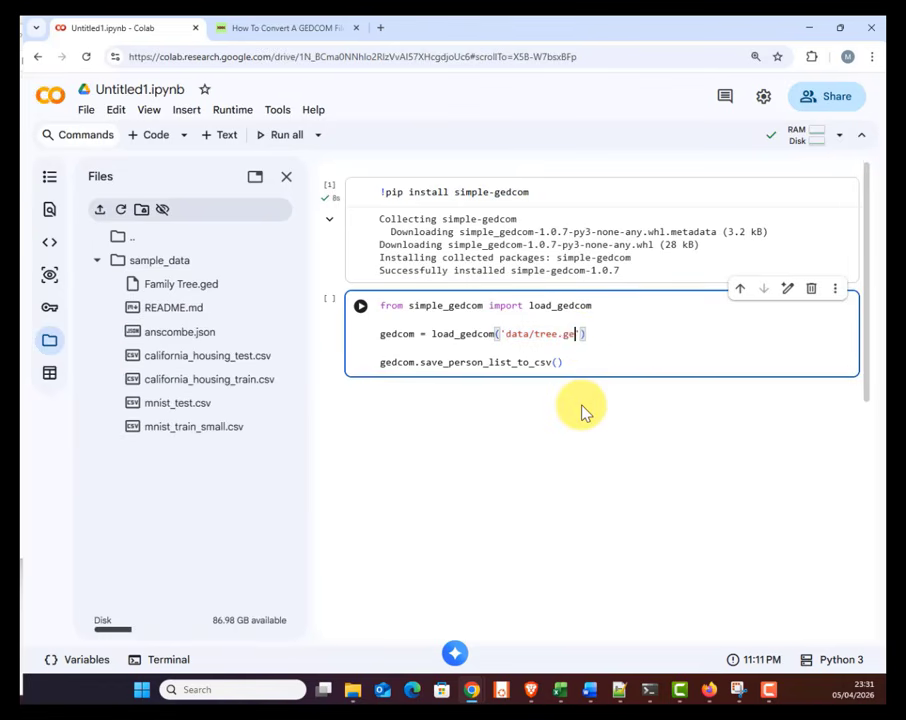
key(BackSpace)
key(BackSpace)
key(BackSpace)
key(BackSpace)
key(BackSpace)
key(BackSpace)
key(BackSpace)
key(BackSpace)
key(BackSpace)
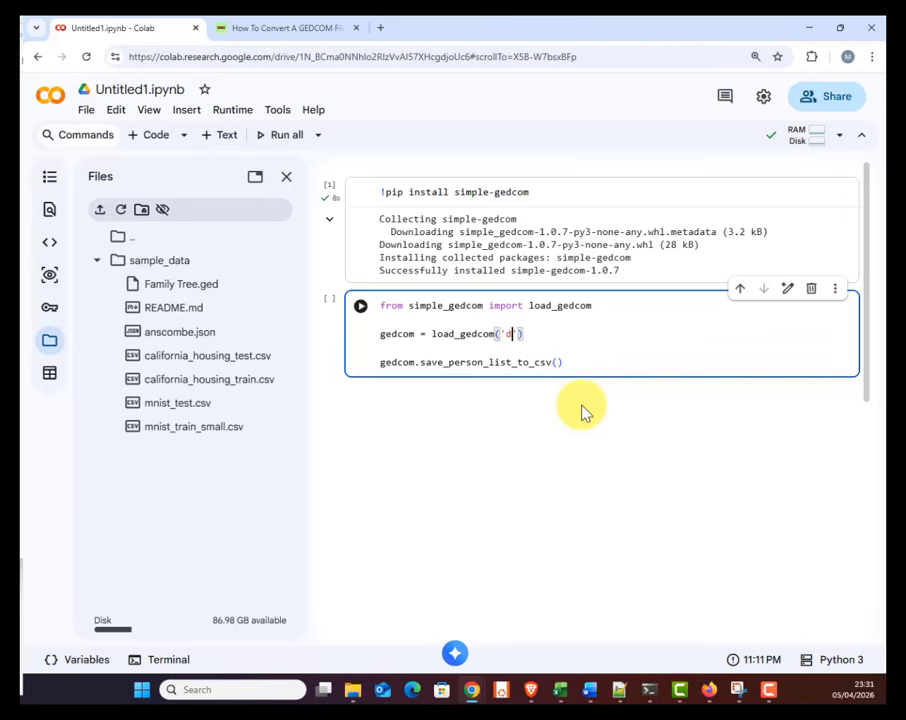
key(BackSpace)
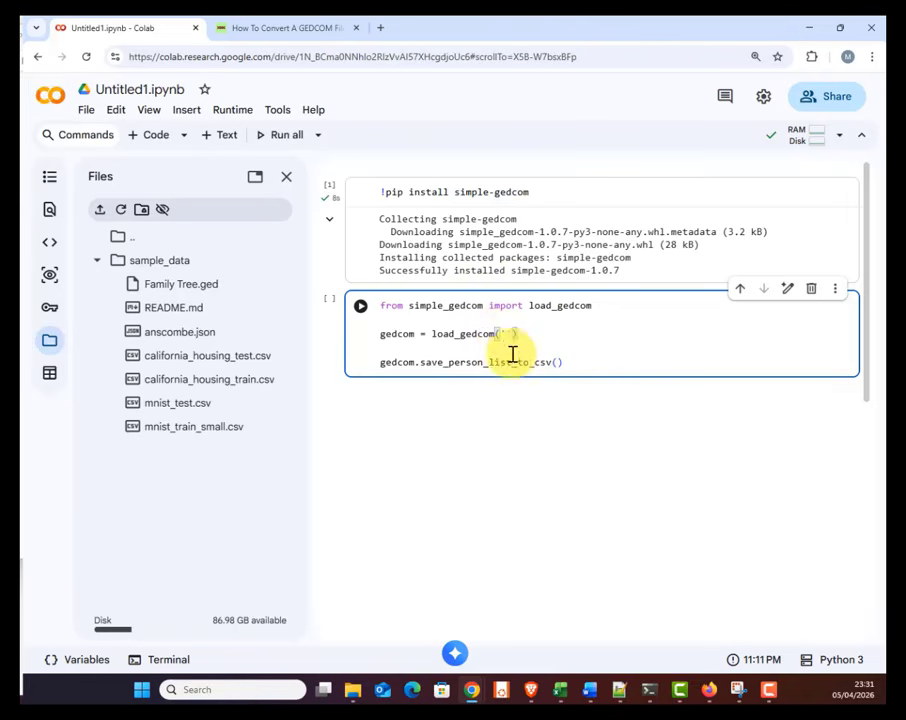
key(ctrl+v)
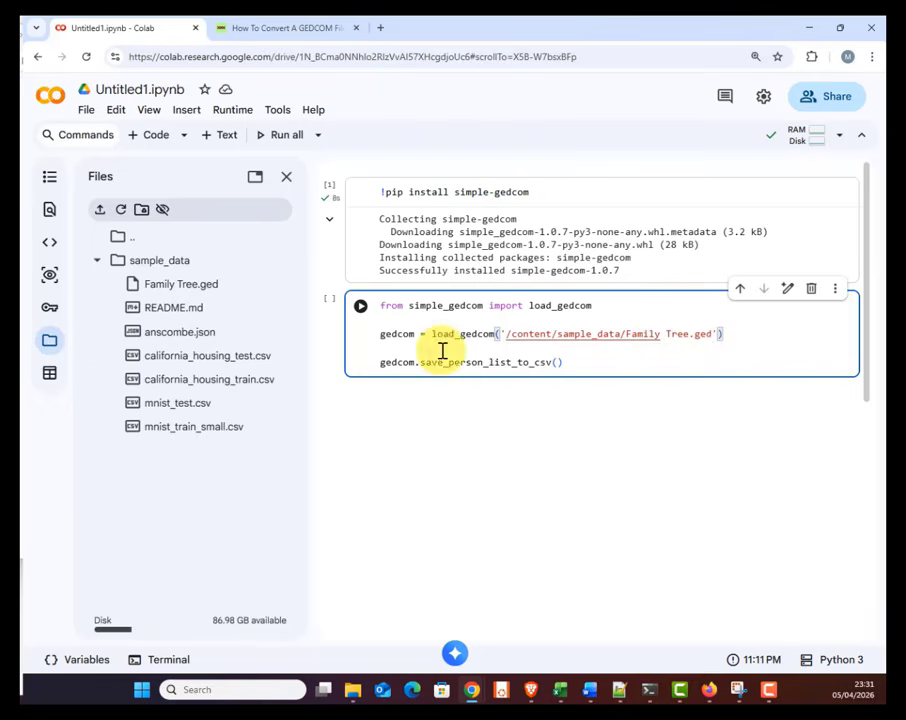
click(734, 362)
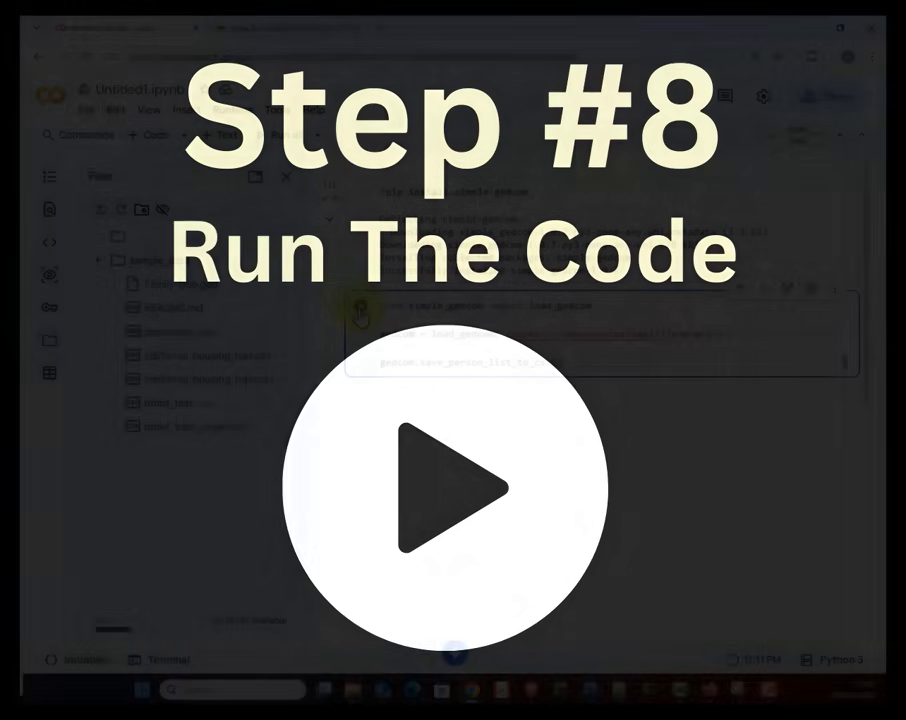
Step: Run the script cell, download Family Tree people.csv from sample_data and open it from the Downloads folder
click(360, 310)
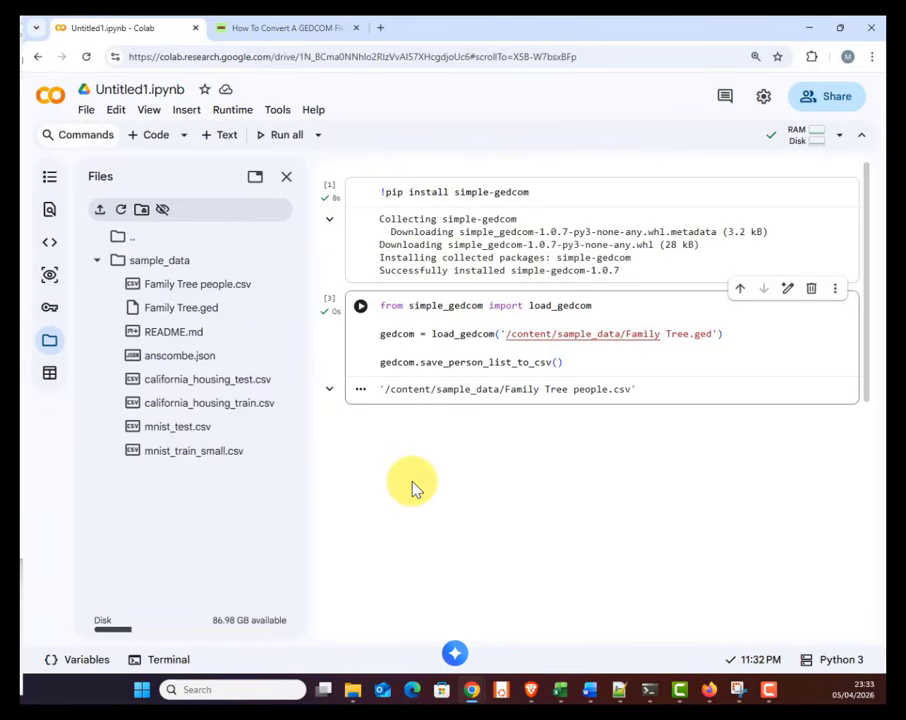
mouse_move(204, 287)
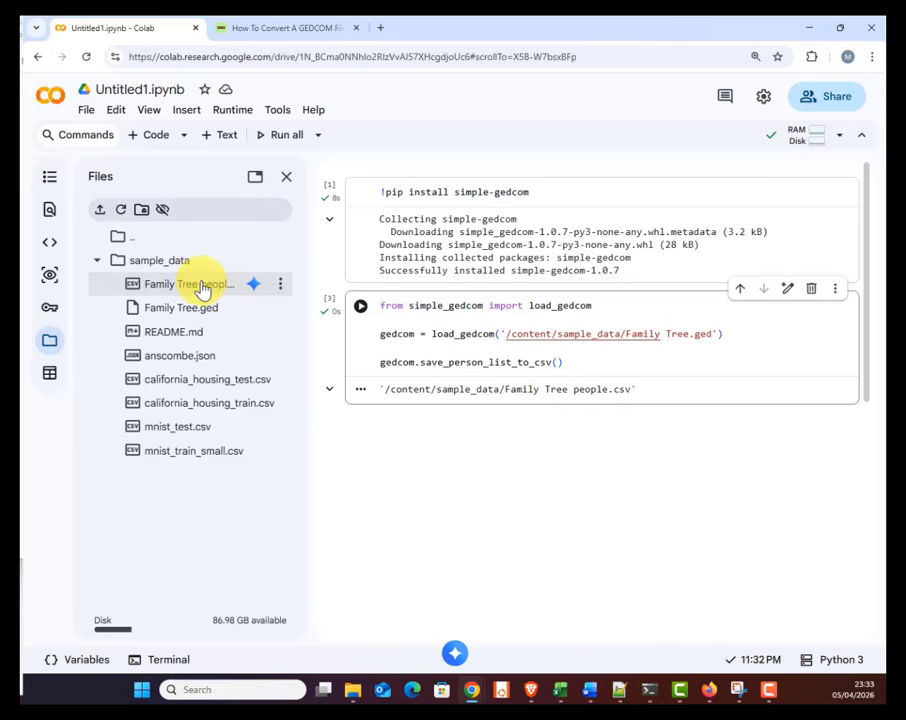
click(281, 290)
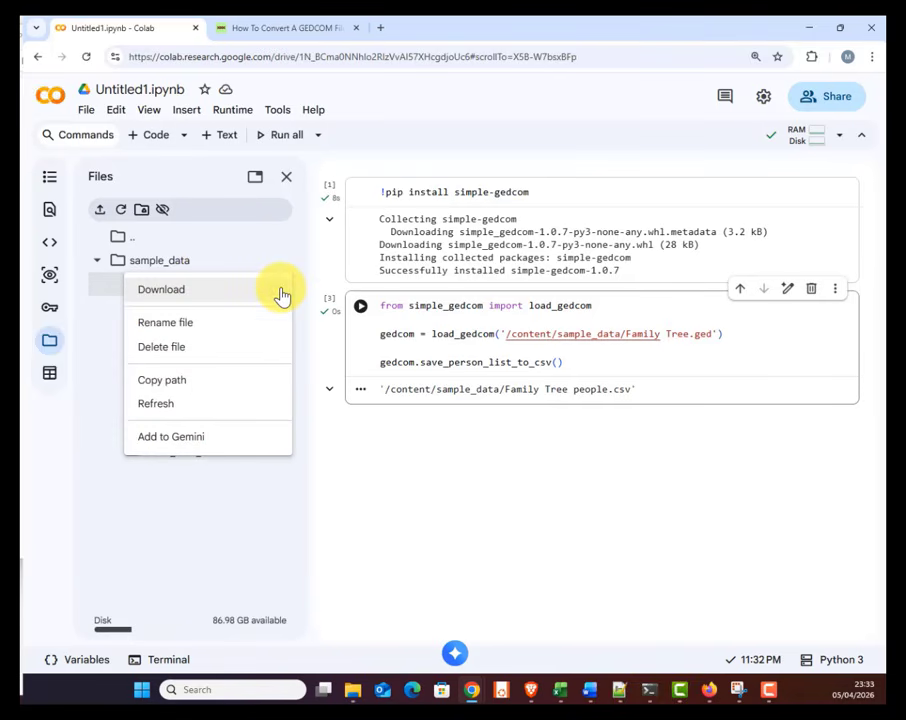
click(181, 293)
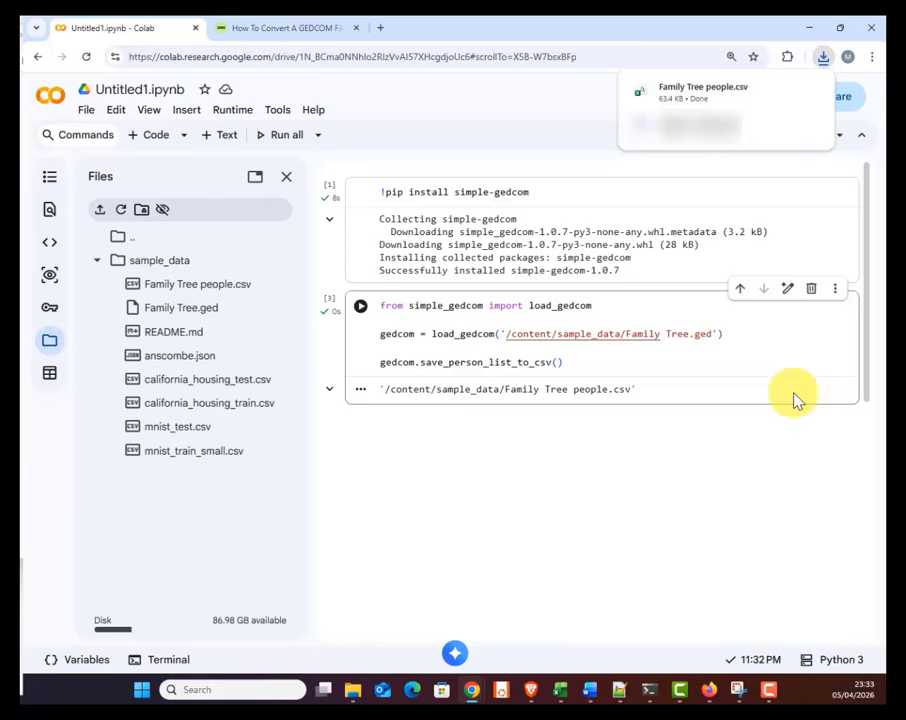
mouse_move(730, 101)
click(787, 92)
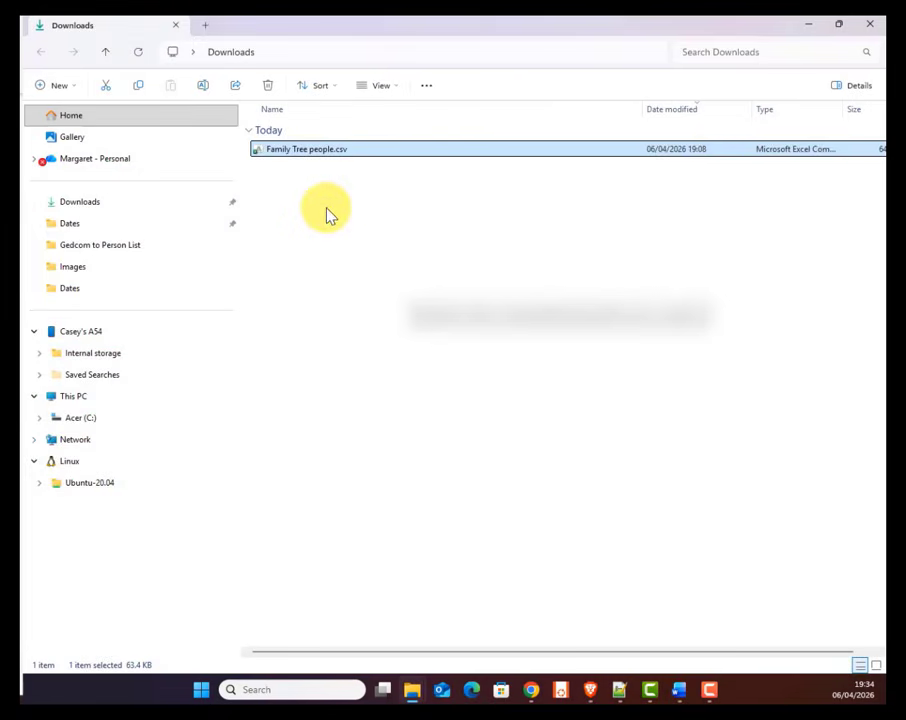
double_click(356, 152)
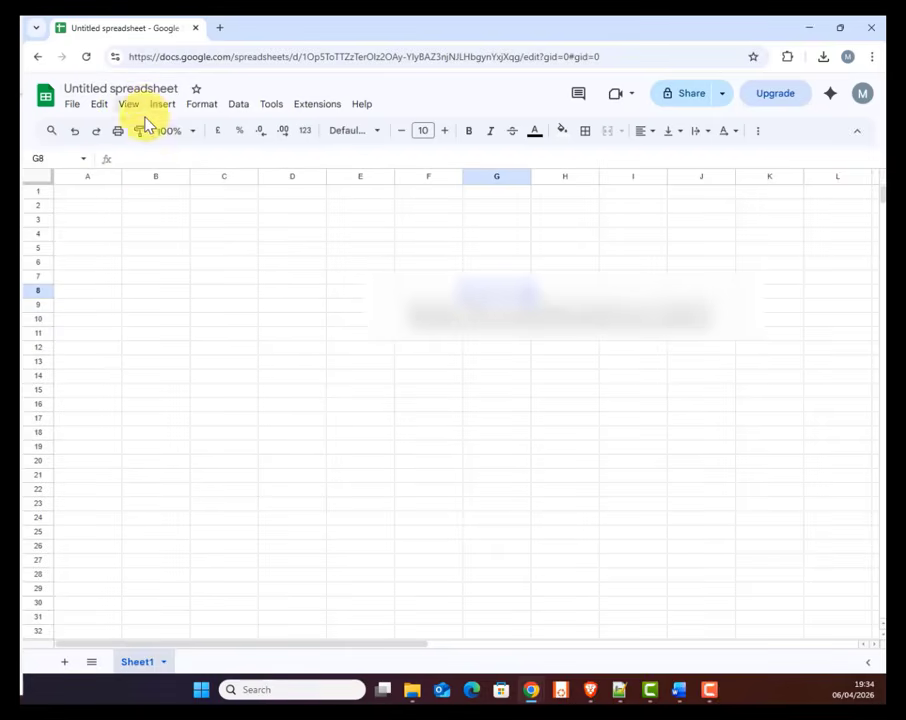
Step: Import Family Tree people.csv from Downloads into the blank Google Sheets spreadsheet, replacing it, with text conversion to numbers, dates and formulas turned off
click(73, 107)
click(118, 172)
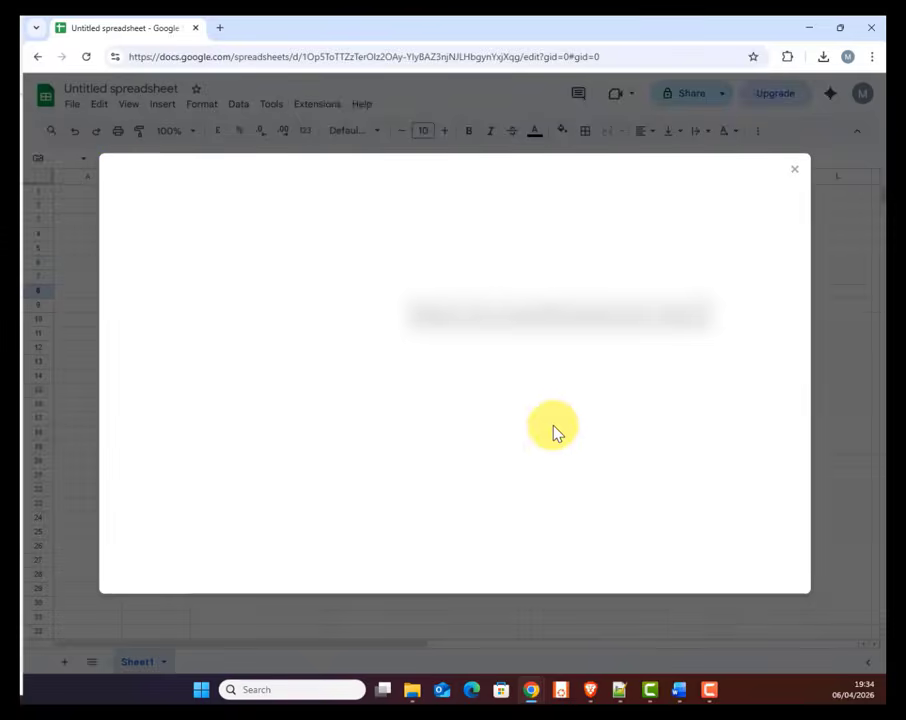
click(336, 222)
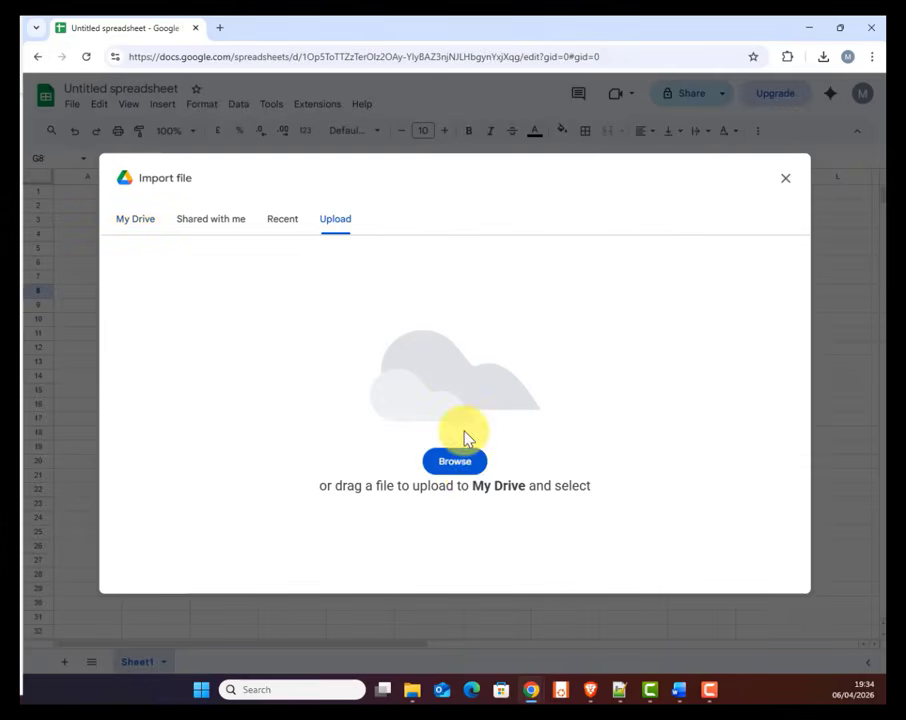
click(455, 464)
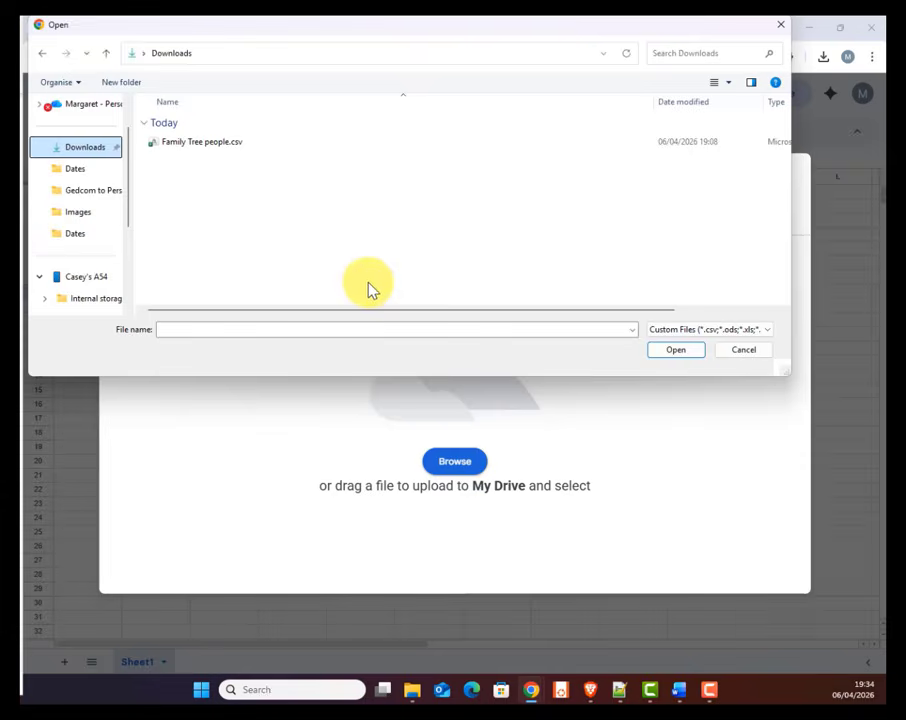
click(226, 146)
click(672, 350)
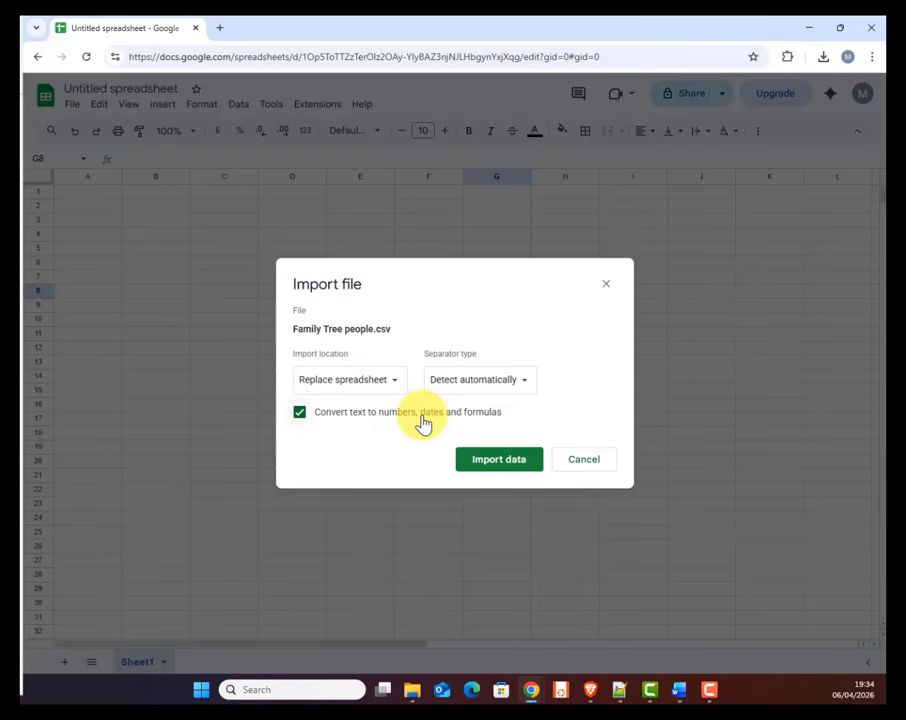
click(299, 413)
click(500, 462)
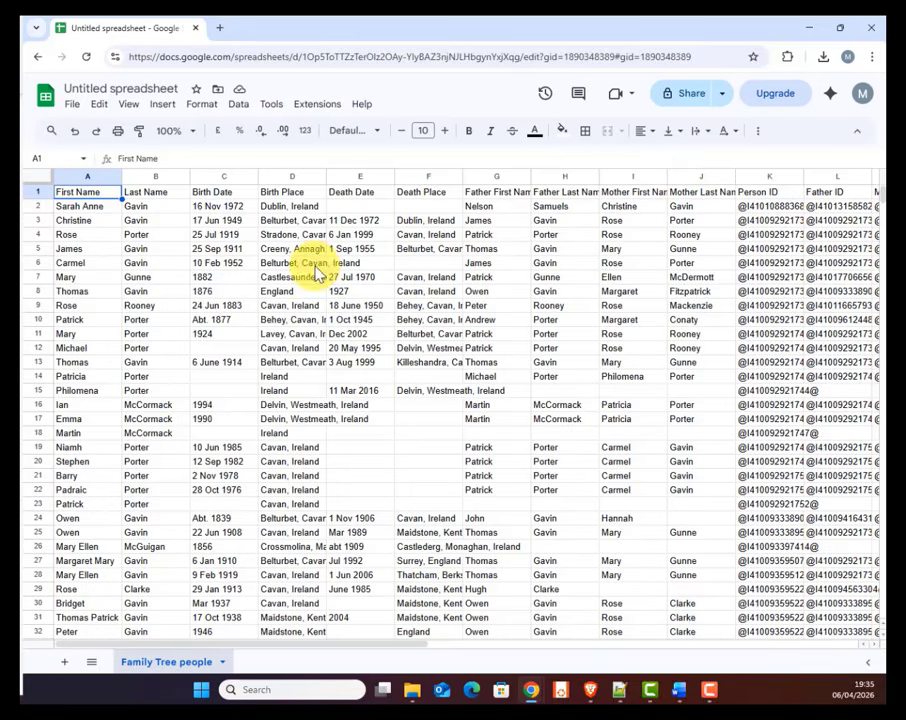
Step: Make the header row of the imported Family Tree people sheet bold
click(40, 191)
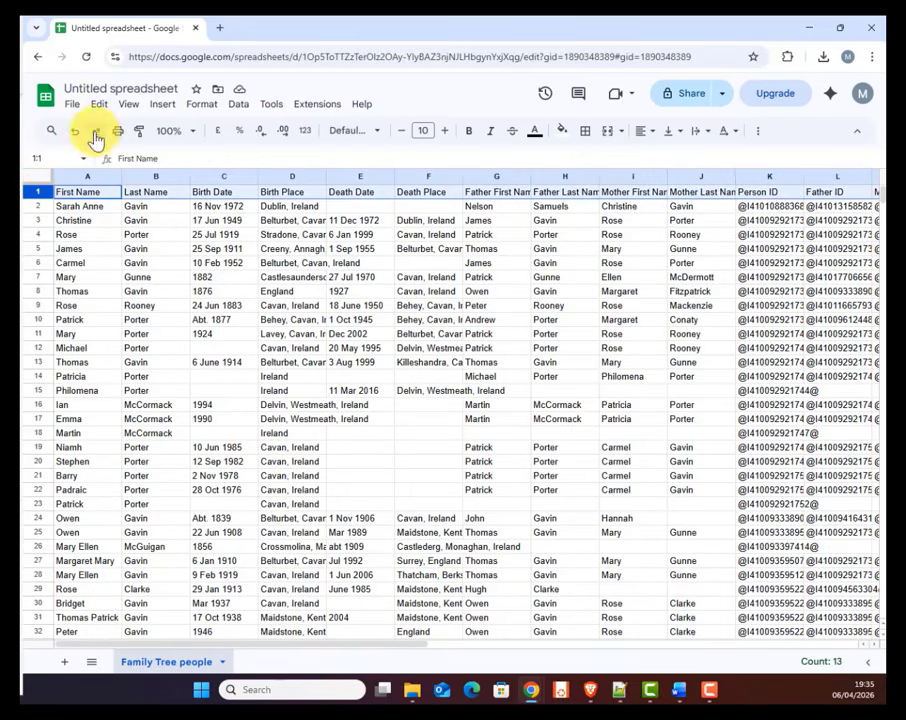
key(ctrl+b)
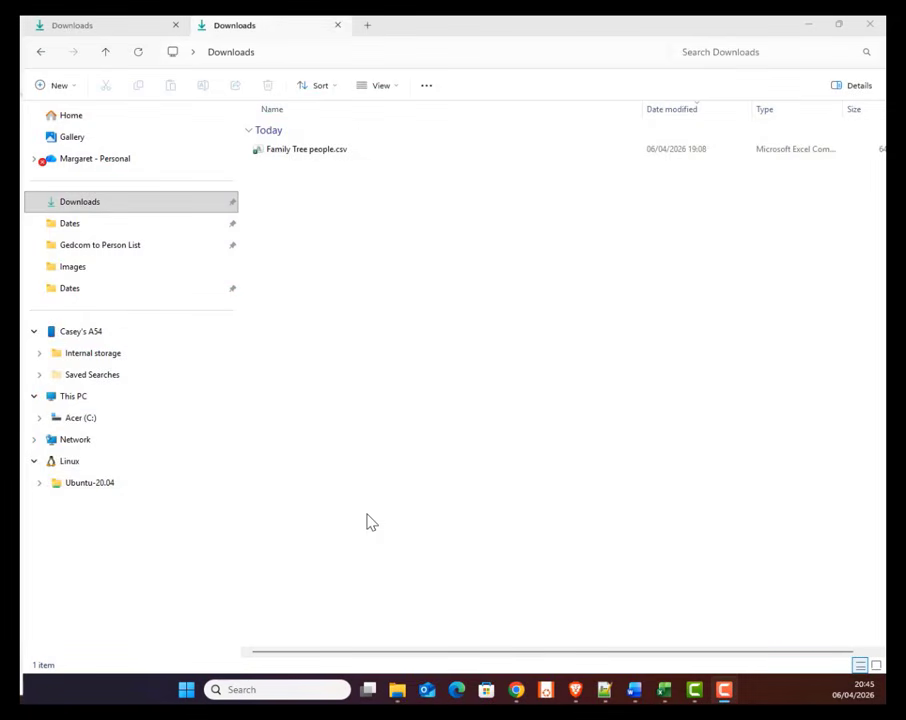
Step: Open Family Tree people.csv from Downloads in Notepad, examine the different birth date formats in its rows, and close it
click(339, 158)
right_click(340, 160)
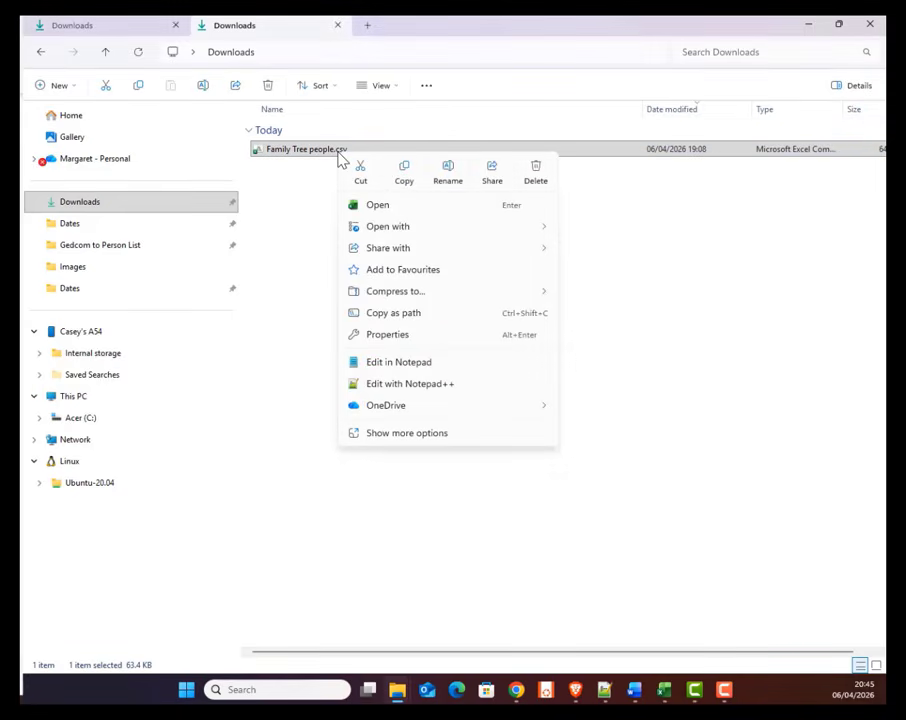
click(416, 372)
click(489, 186)
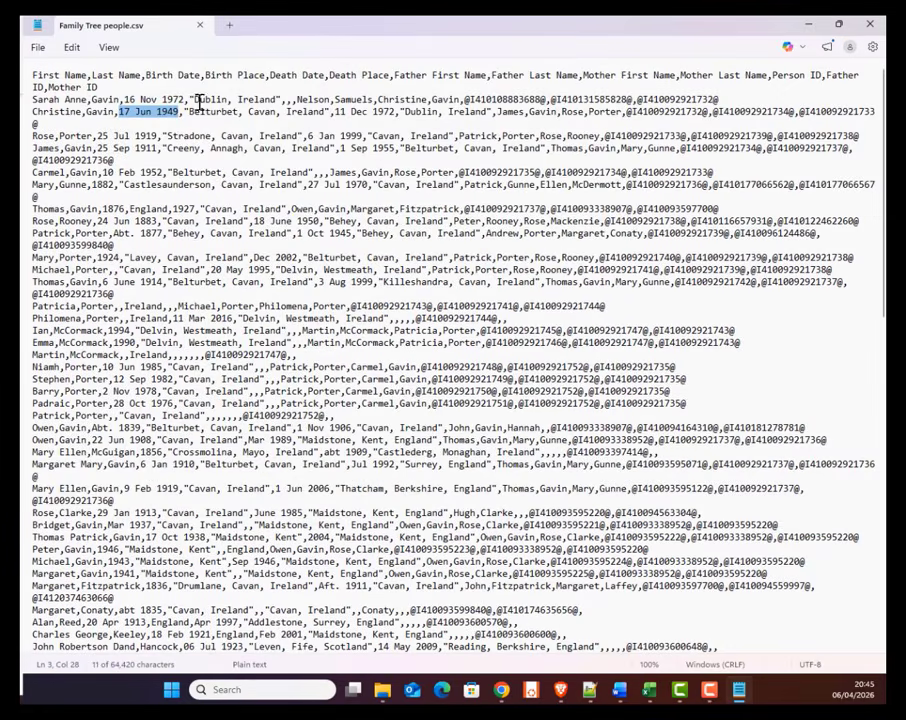
click(165, 89)
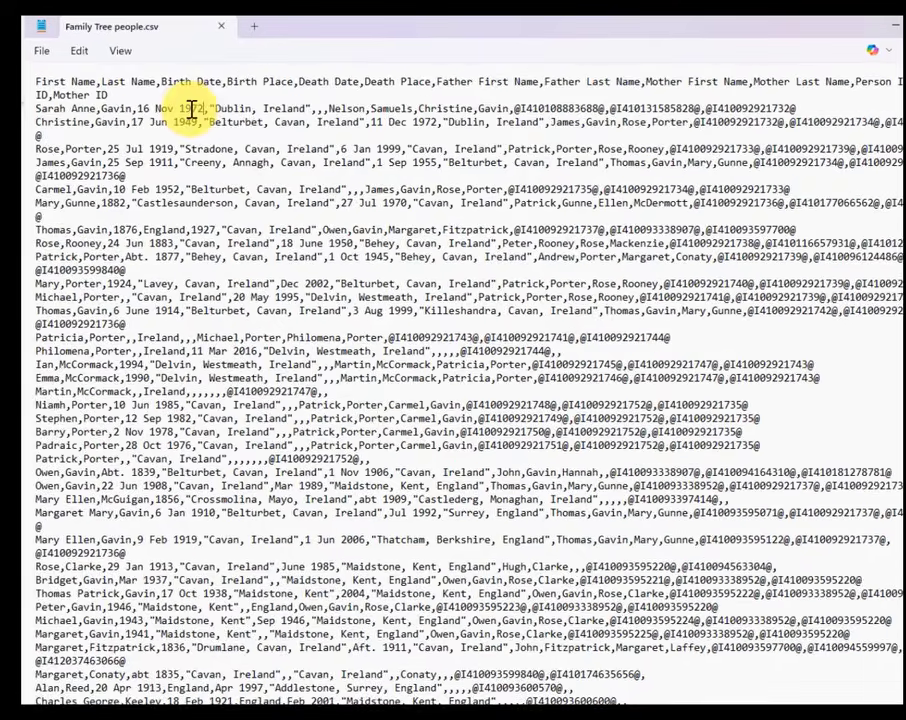
drag(184, 99, 122, 100)
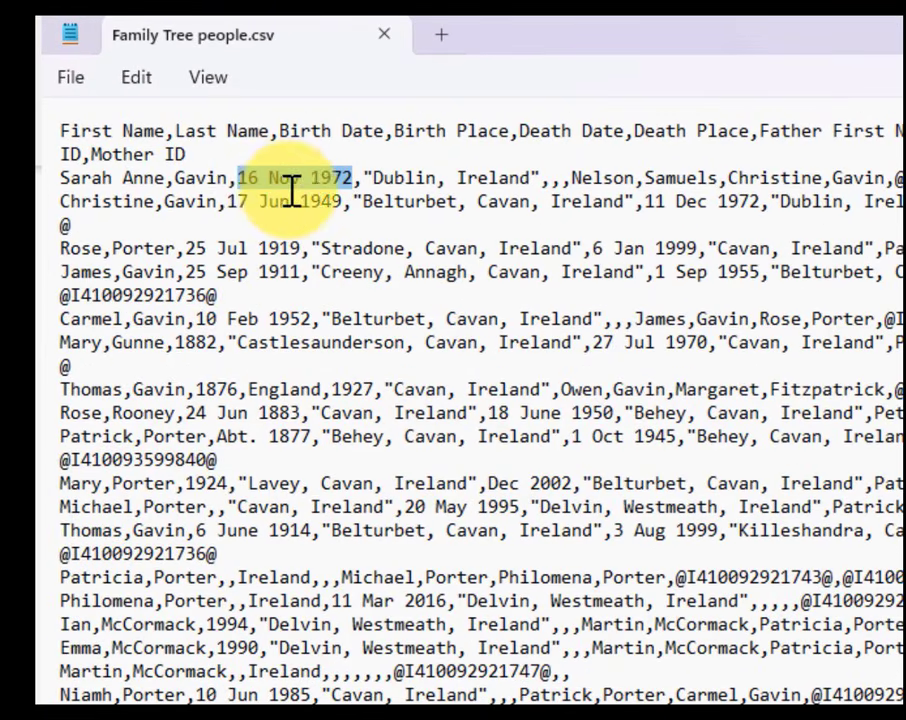
click(240, 194)
double_click(274, 208)
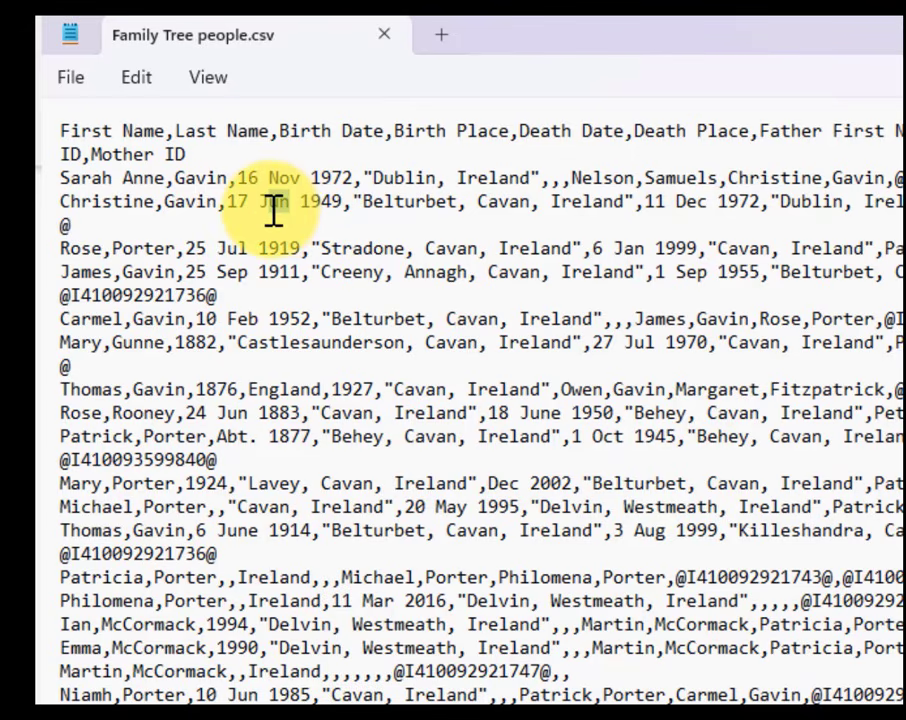
double_click(202, 392)
drag(311, 436, 216, 436)
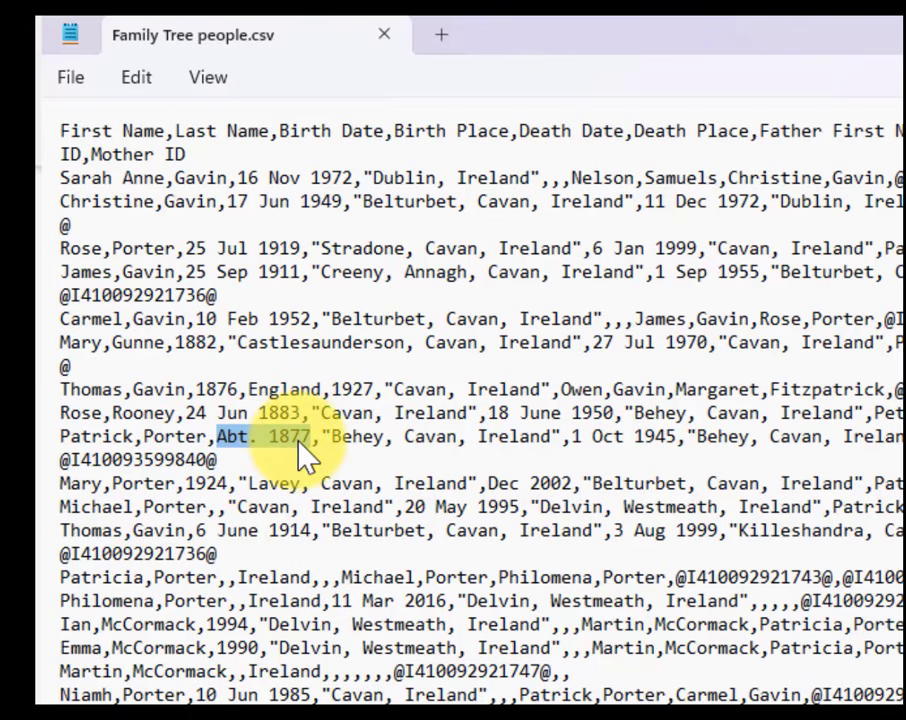
drag(297, 441, 313, 437)
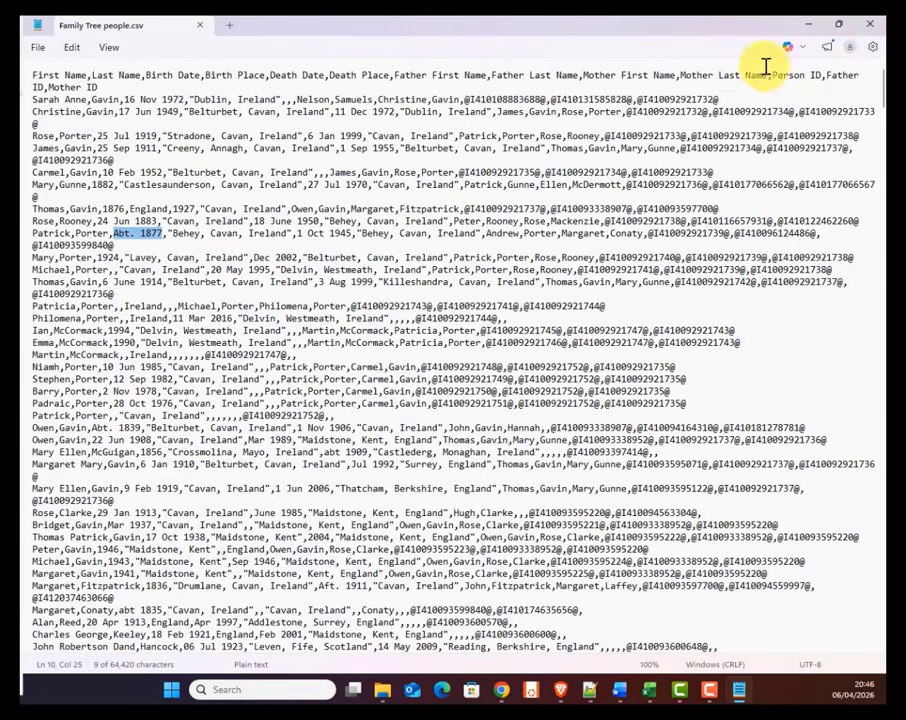
click(870, 23)
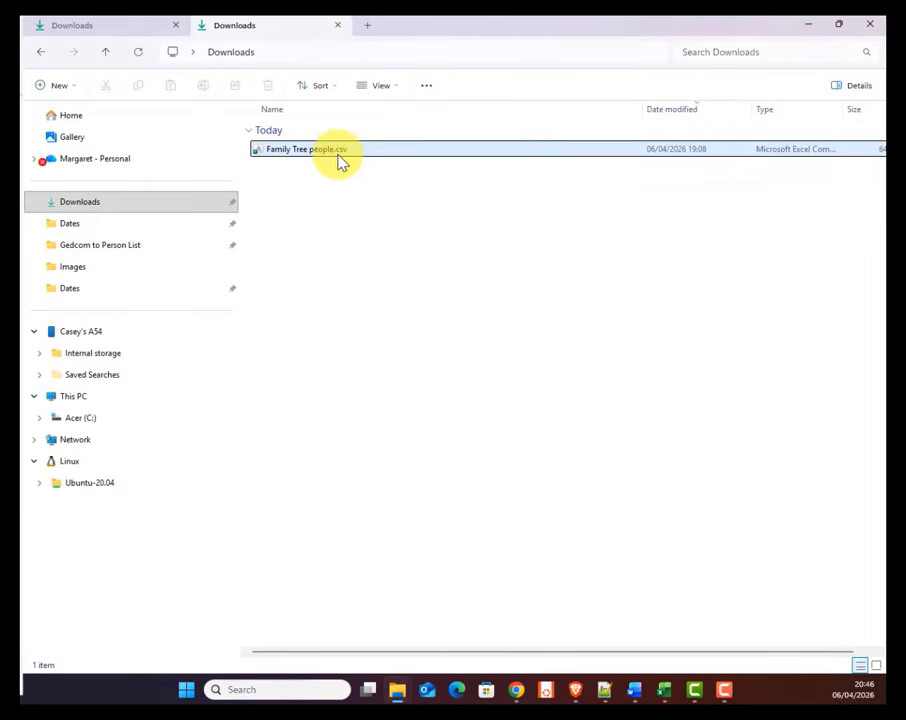
Step: Open Family Tree people.csv directly in Excel, fit the Birth Date column to its contents and check how its dates are stored
click(398, 161)
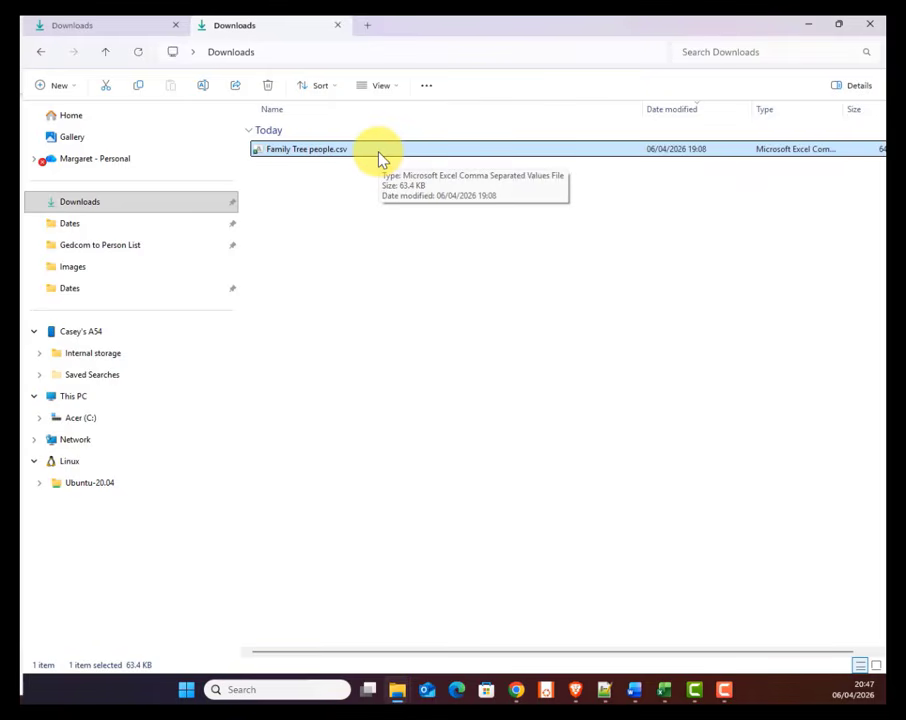
double_click(379, 157)
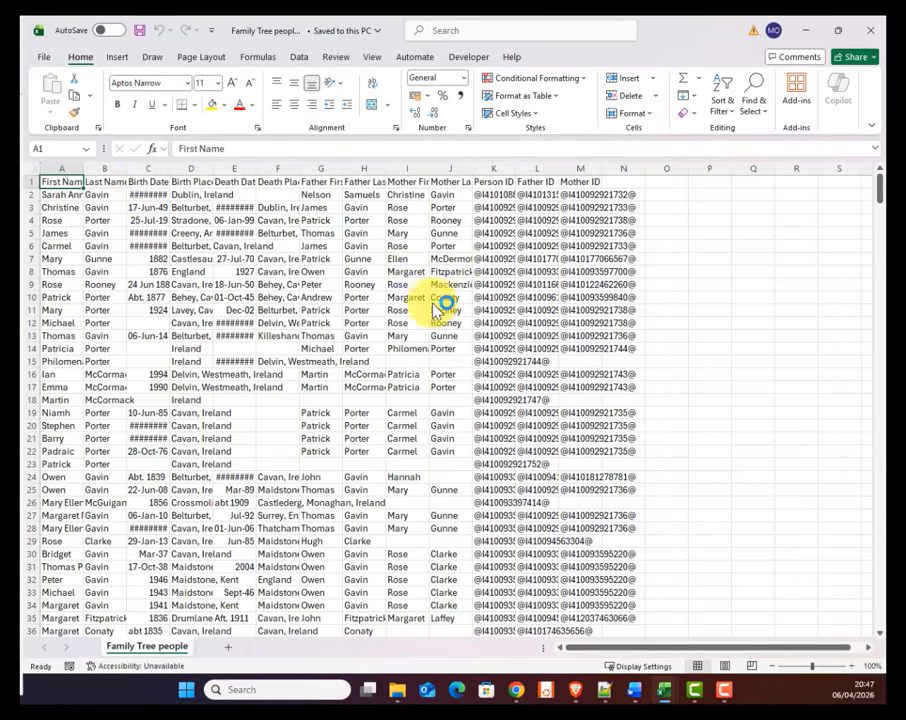
double_click(167, 166)
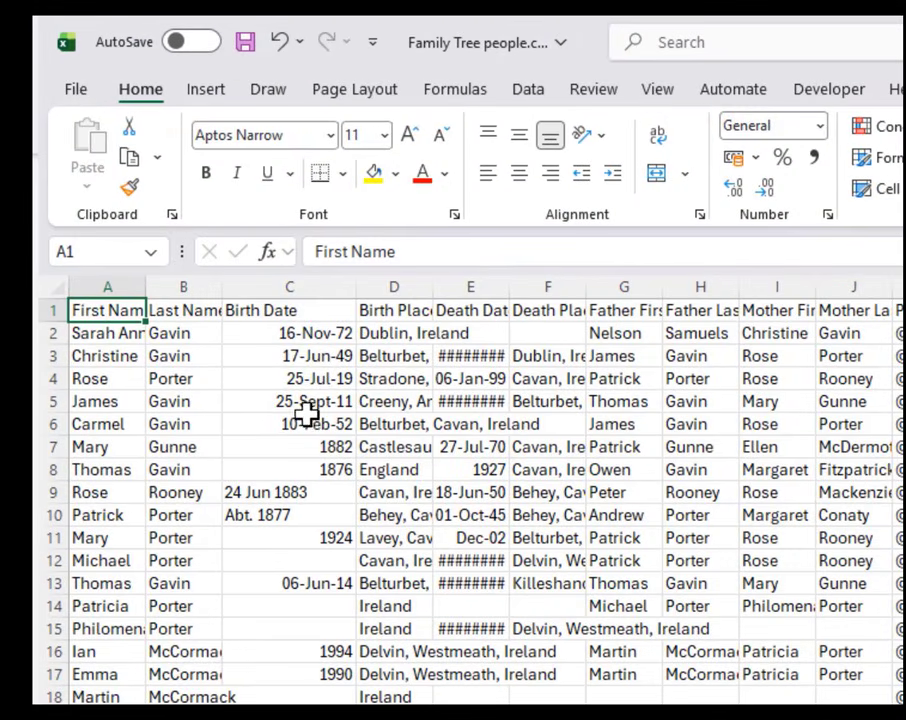
double_click(345, 333)
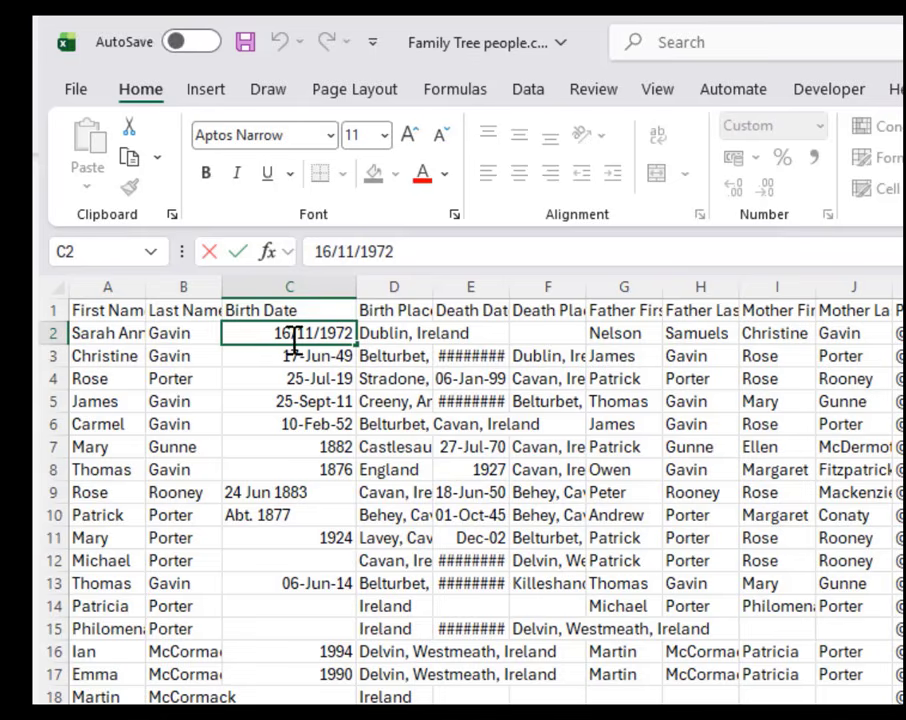
key(Escape)
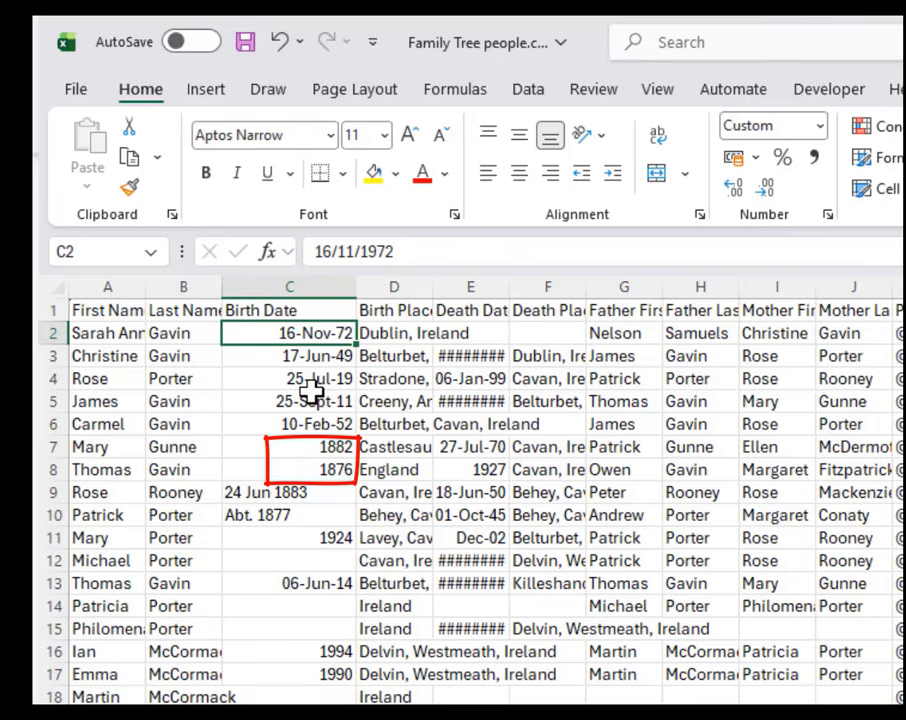
click(295, 518)
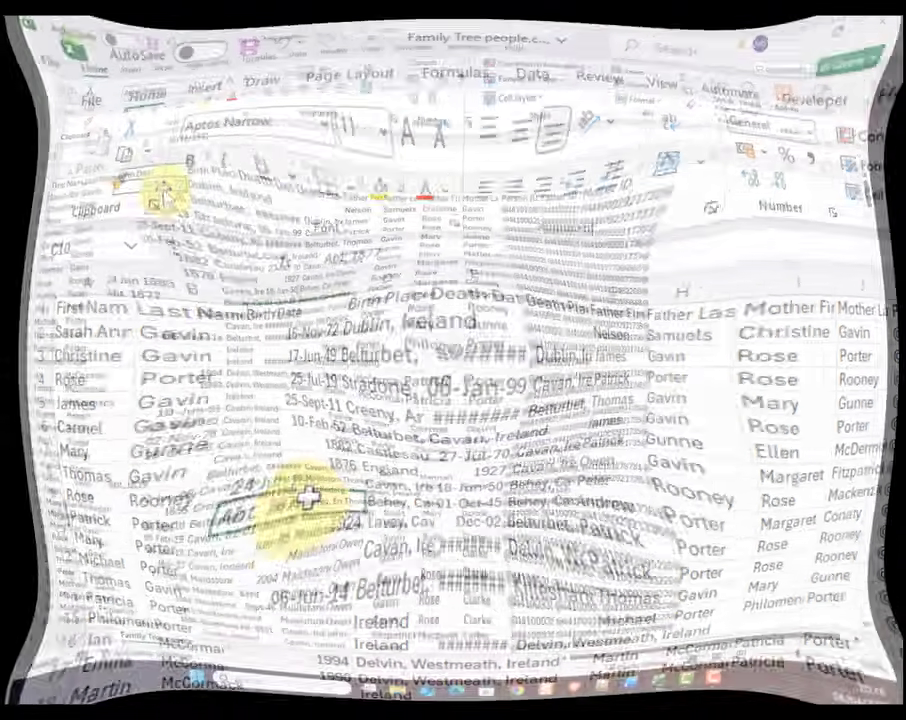
click(320, 334)
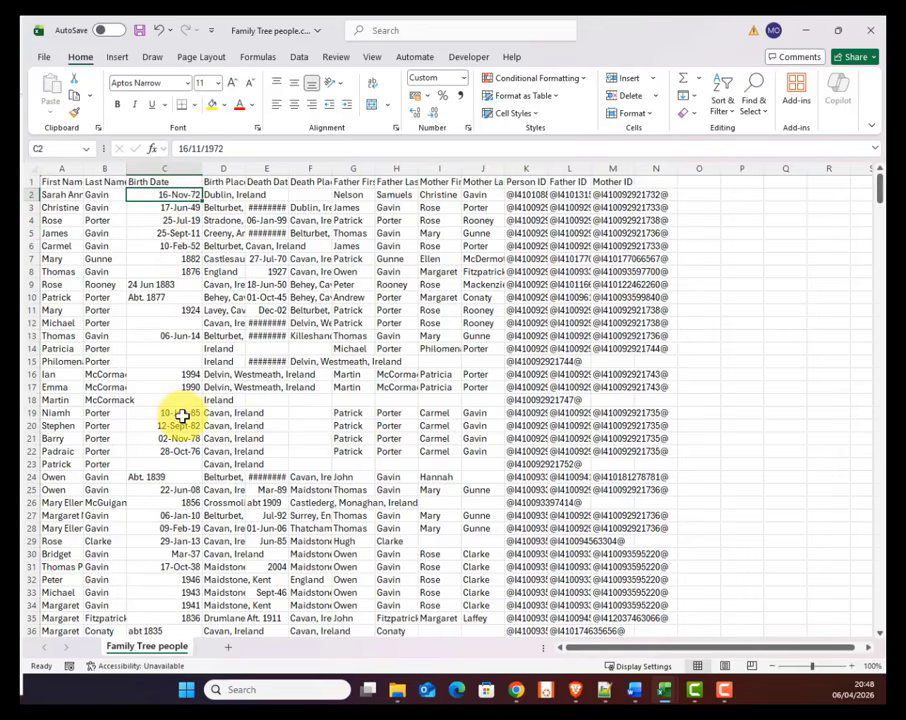
Step: Try formatting the Birth Date column as Text, inspect its values, and close the workbook
click(164, 168)
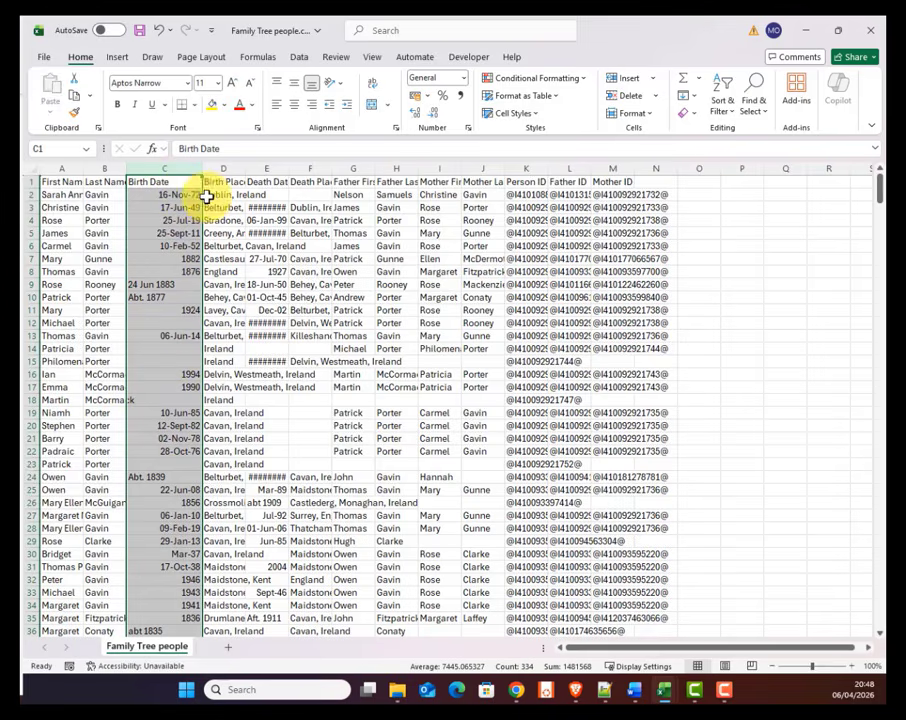
right_click(176, 226)
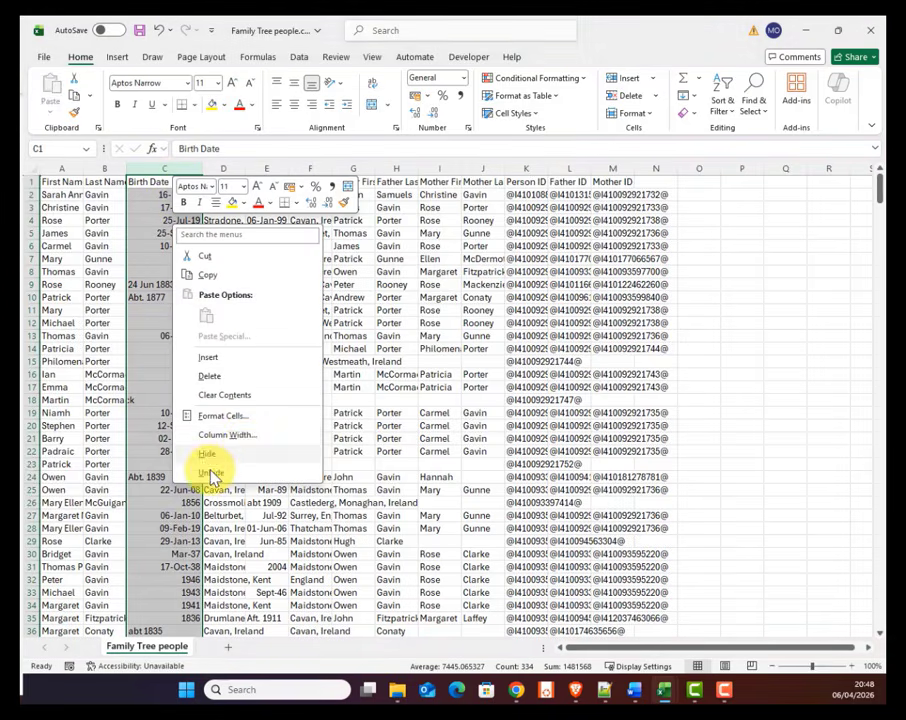
click(250, 416)
click(50, 247)
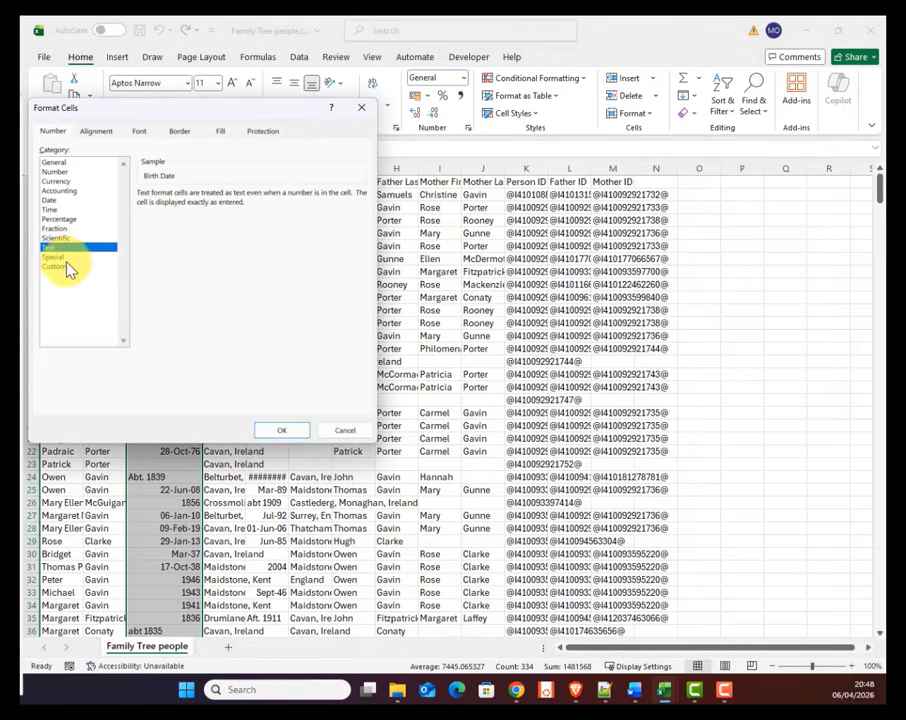
click(280, 431)
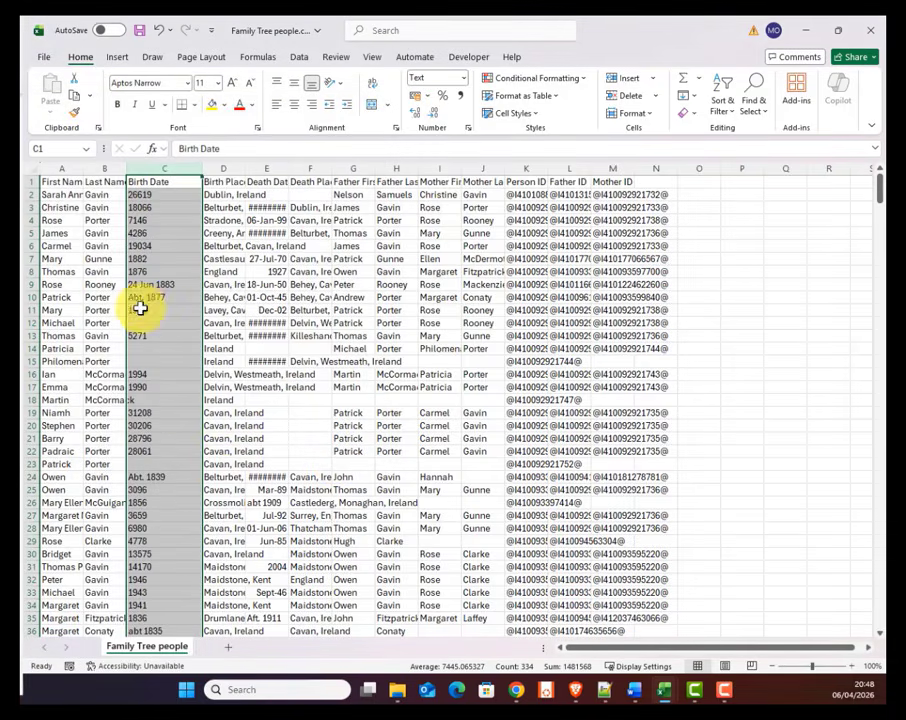
click(150, 196)
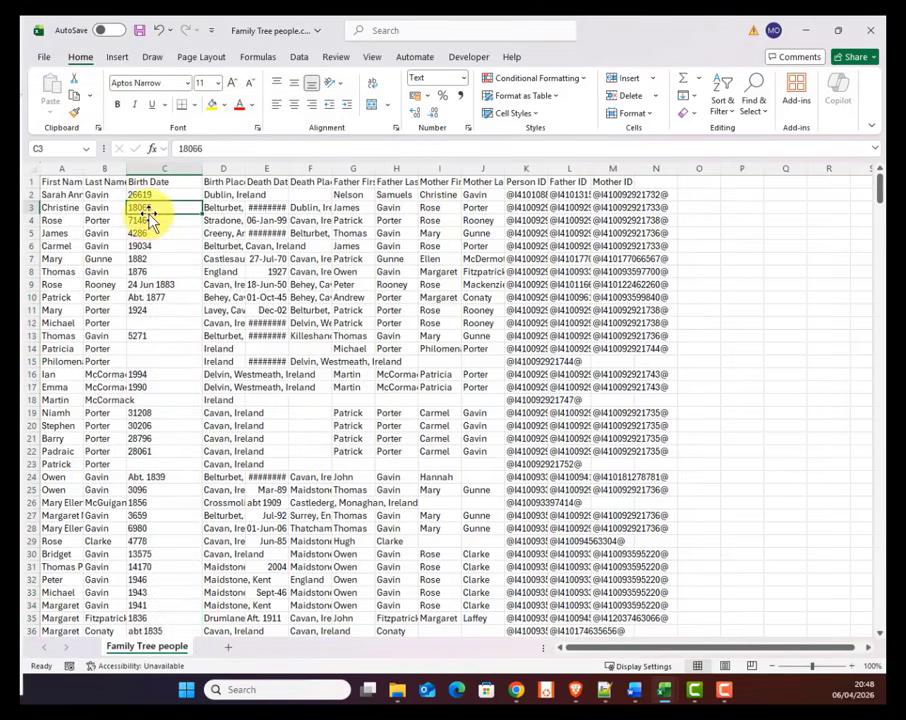
click(871, 30)
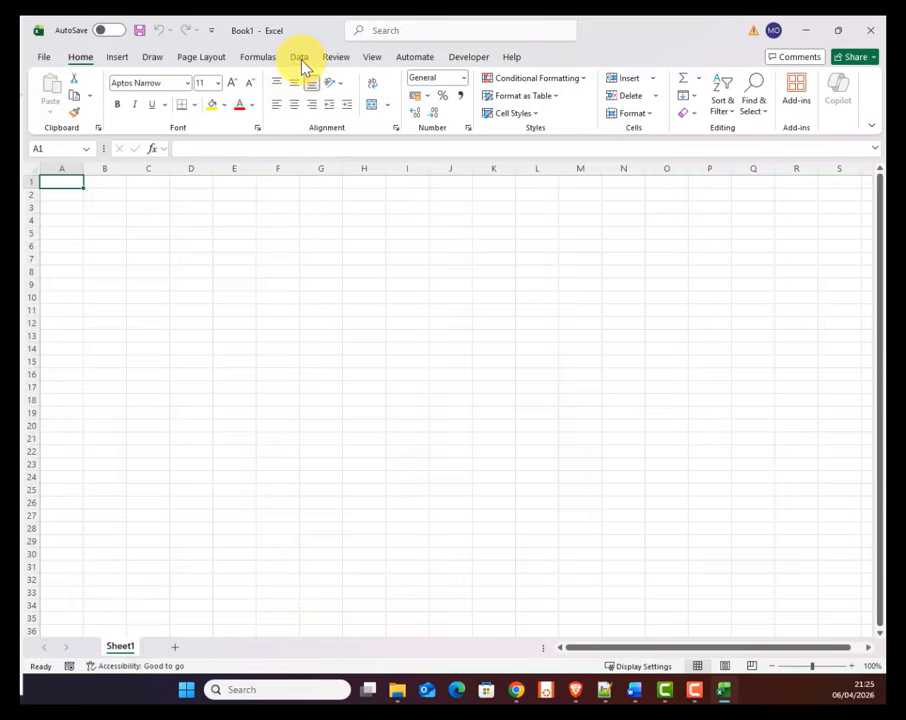
Step: Import Family Tree people.csv from Downloads into the blank Excel workbook as Text/CSV data
click(299, 57)
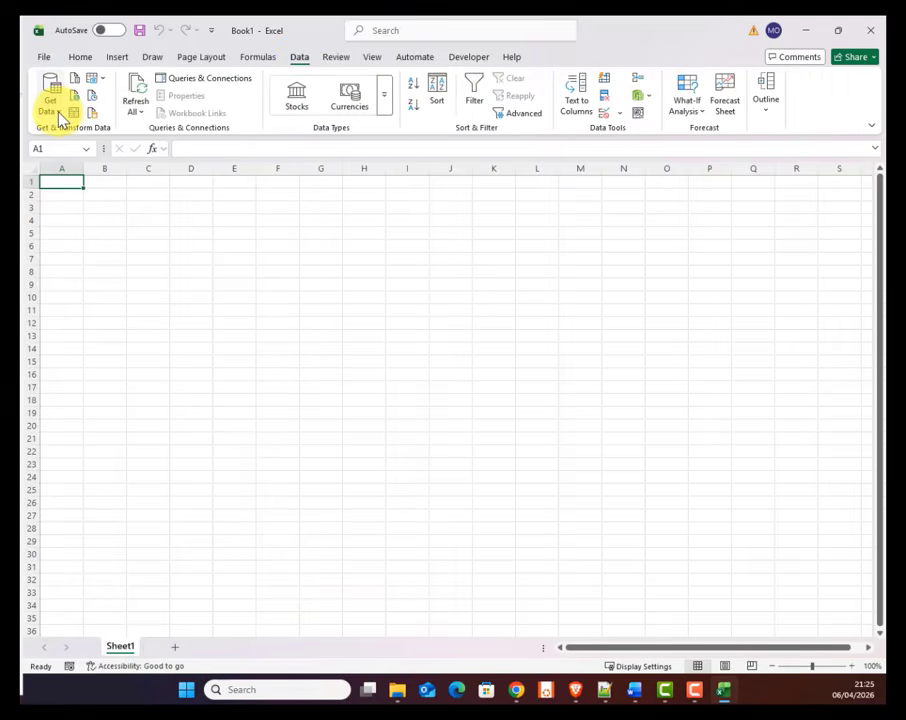
click(55, 108)
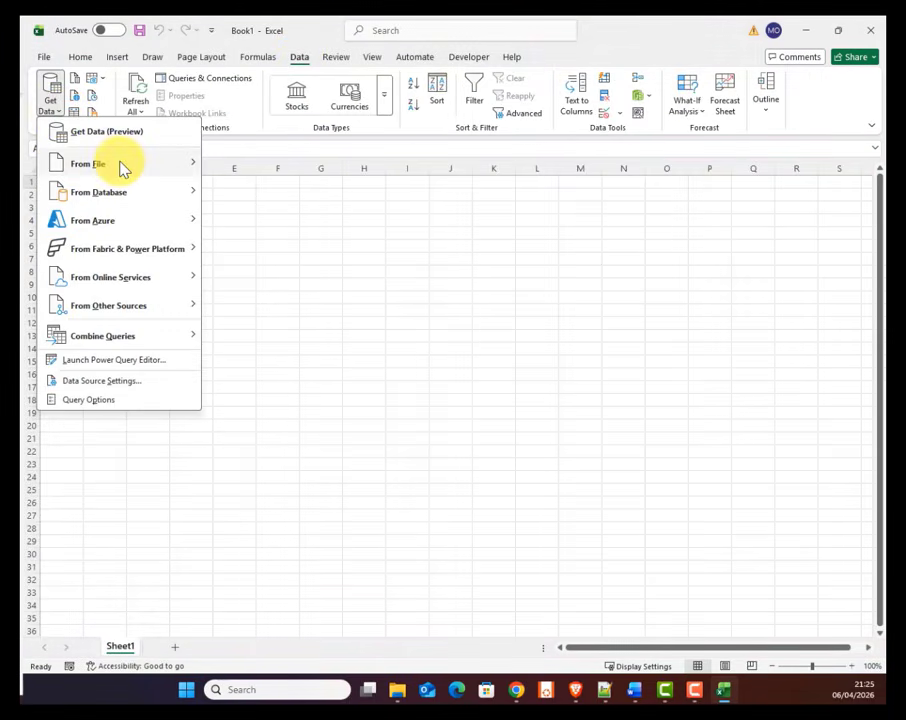
mouse_move(122, 170)
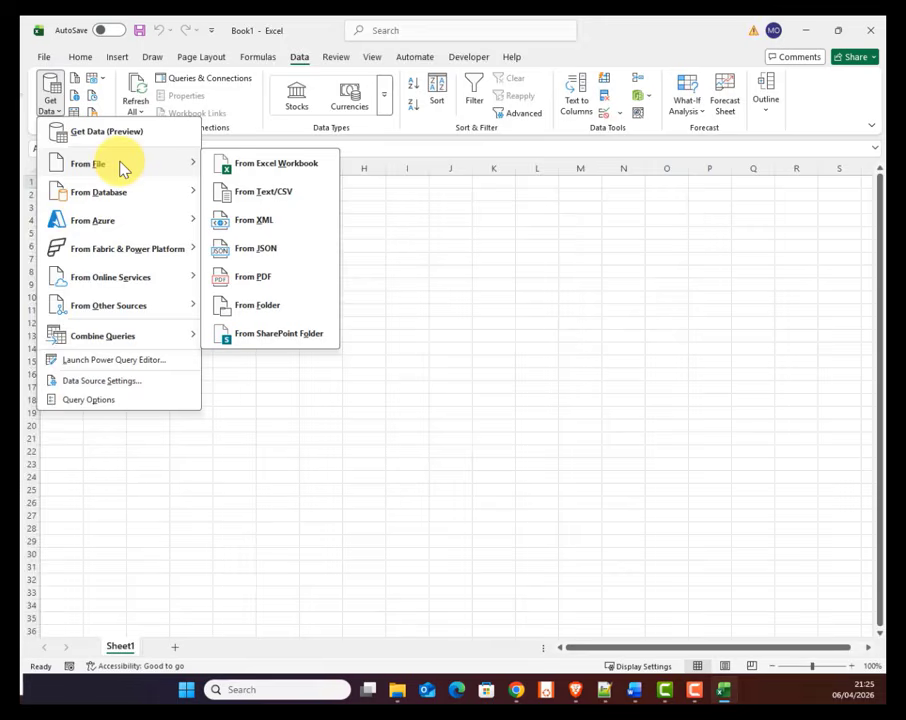
click(288, 198)
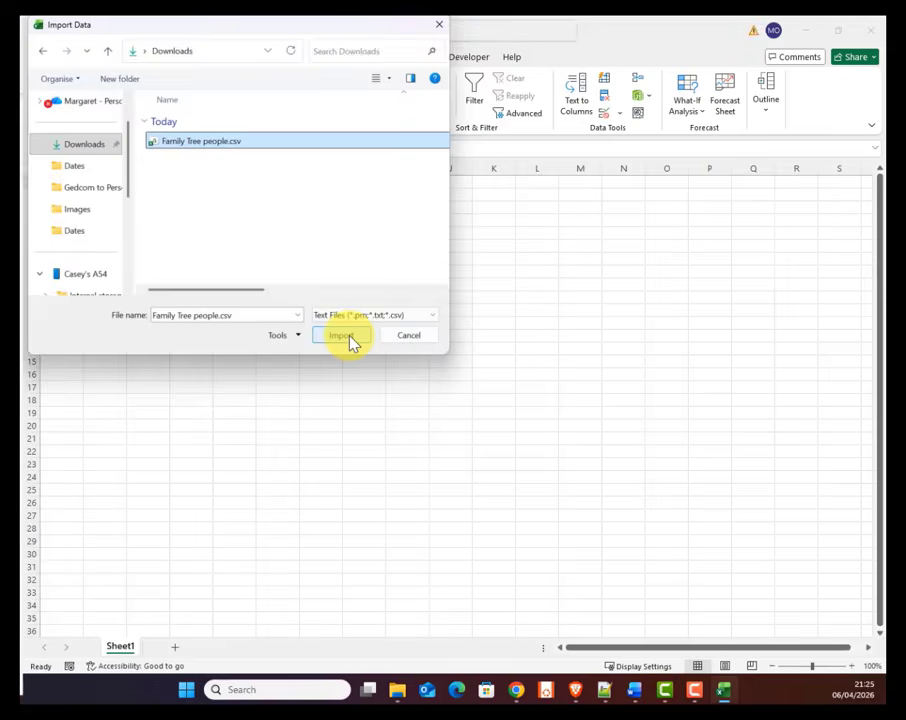
click(344, 336)
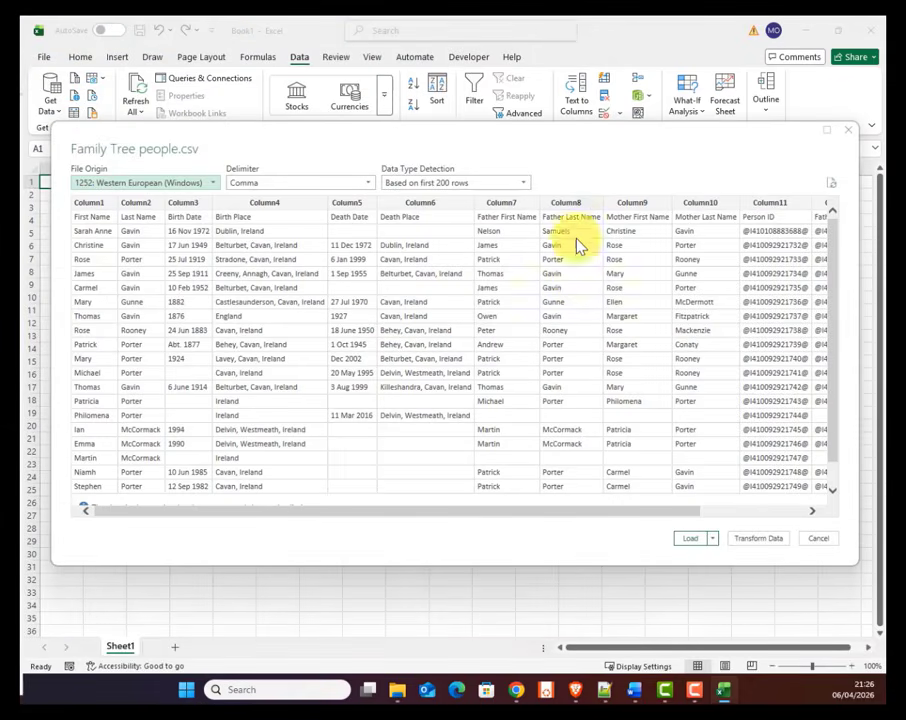
Step: Transform the imported data in Power Query to use the first row as headers, and load it into the workbook
click(769, 542)
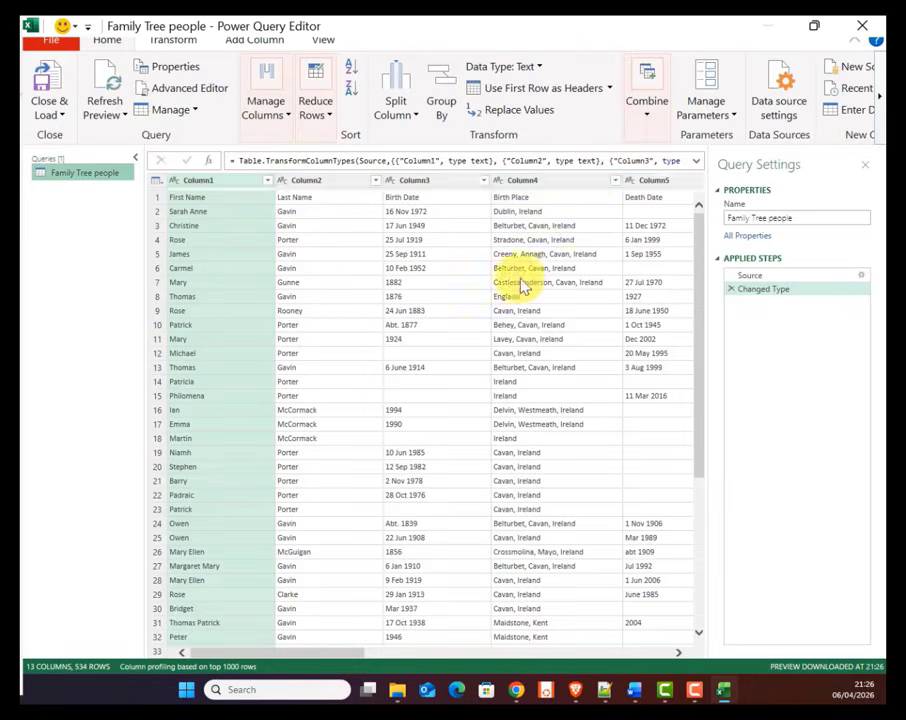
click(545, 88)
click(55, 114)
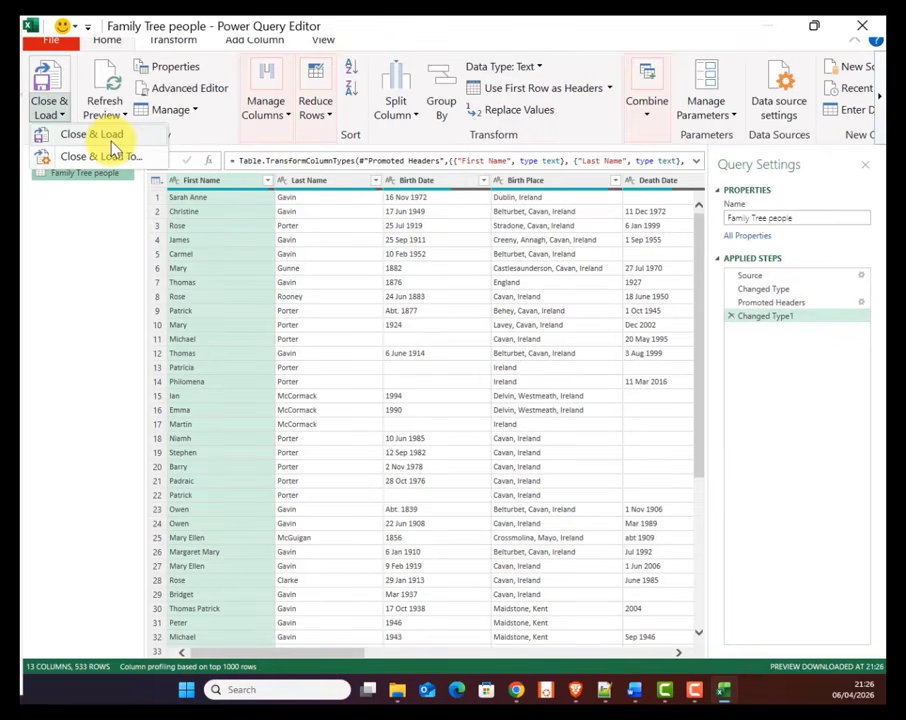
click(113, 147)
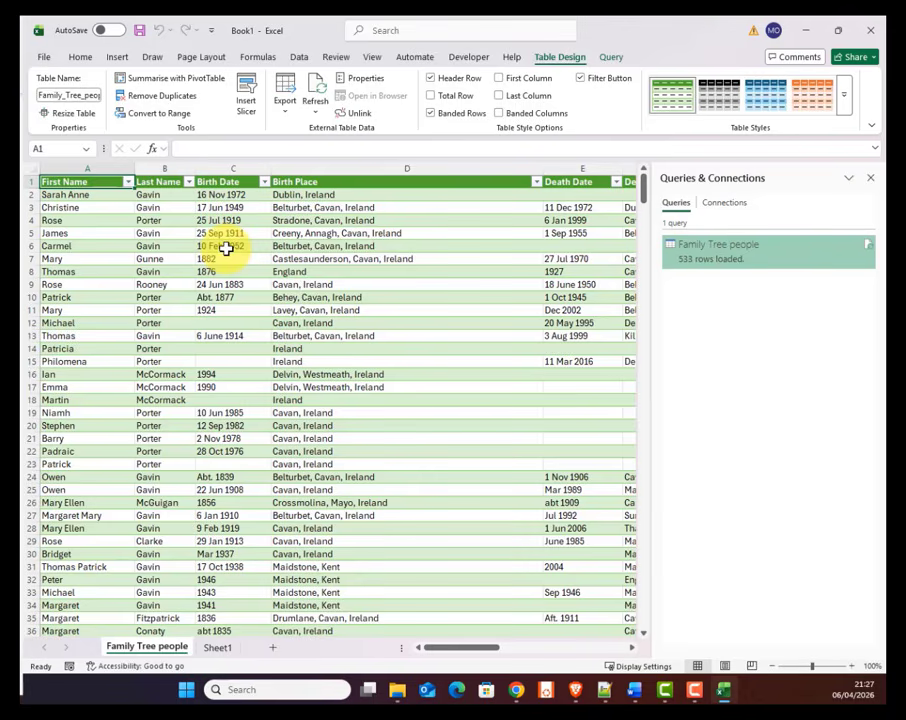
Step: Format the Birth Date and Death Date columns of the loaded table as Text
click(230, 167)
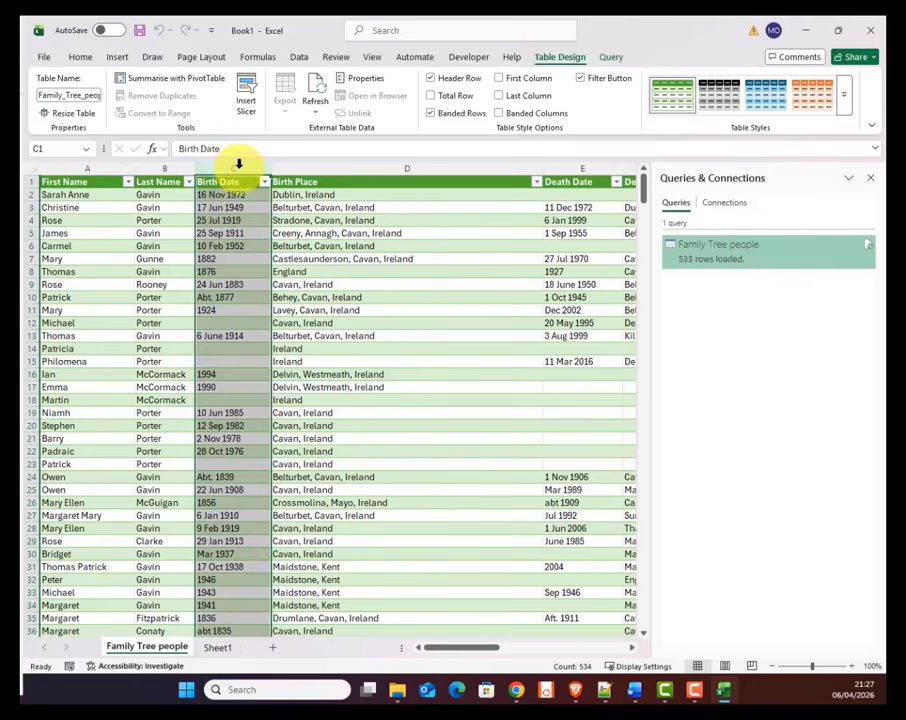
ctrl+click(576, 163)
right_click(243, 235)
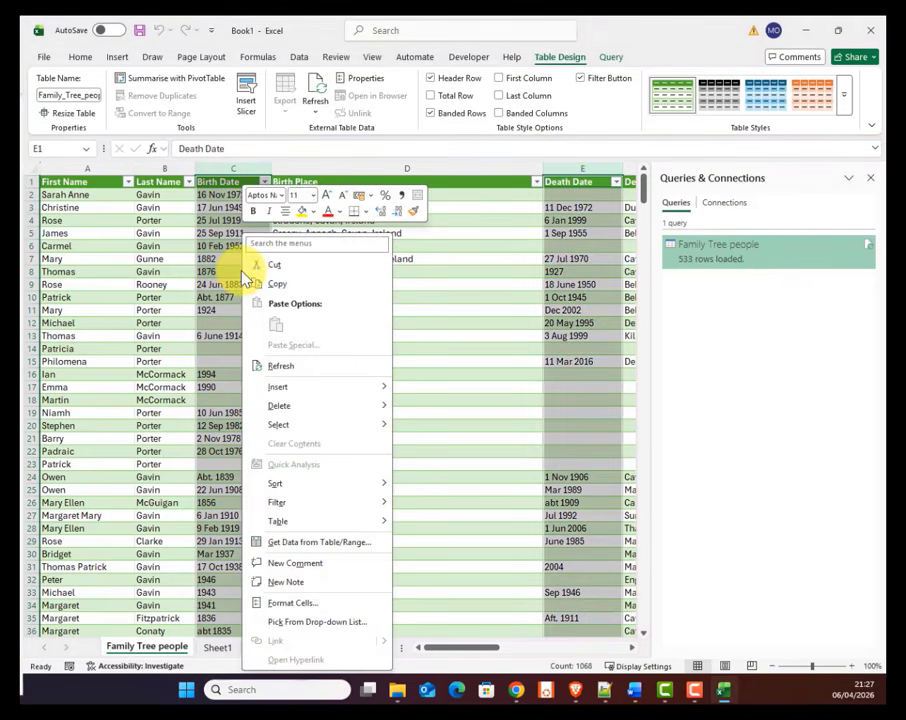
click(300, 603)
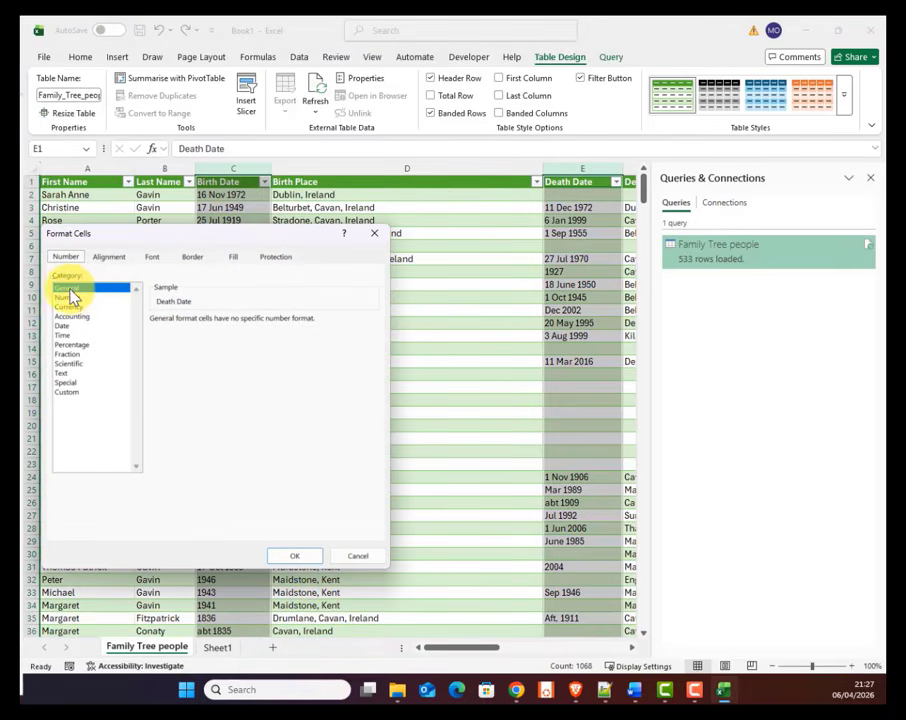
click(64, 374)
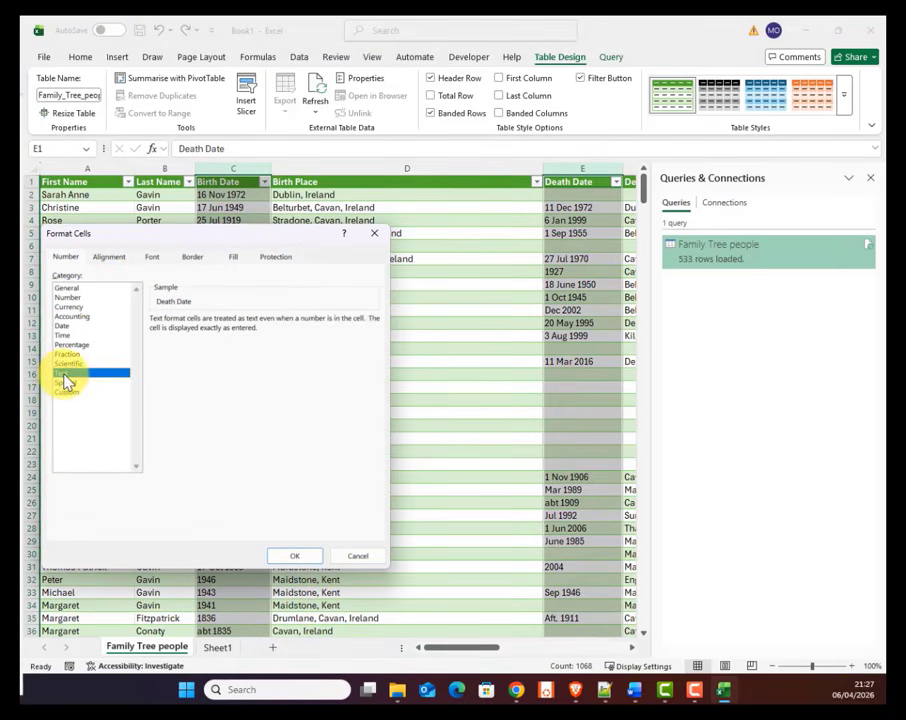
click(302, 557)
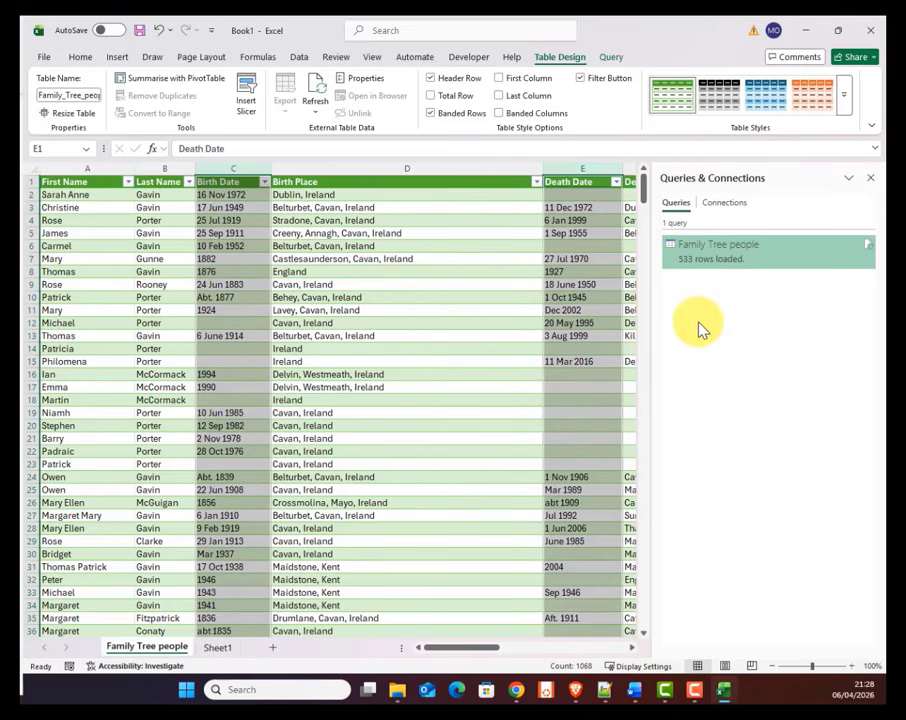
Step: Delete the Family Tree people query, keeping its loaded data in the worksheet, and close the Queries & Connections pane
mouse_move(718, 250)
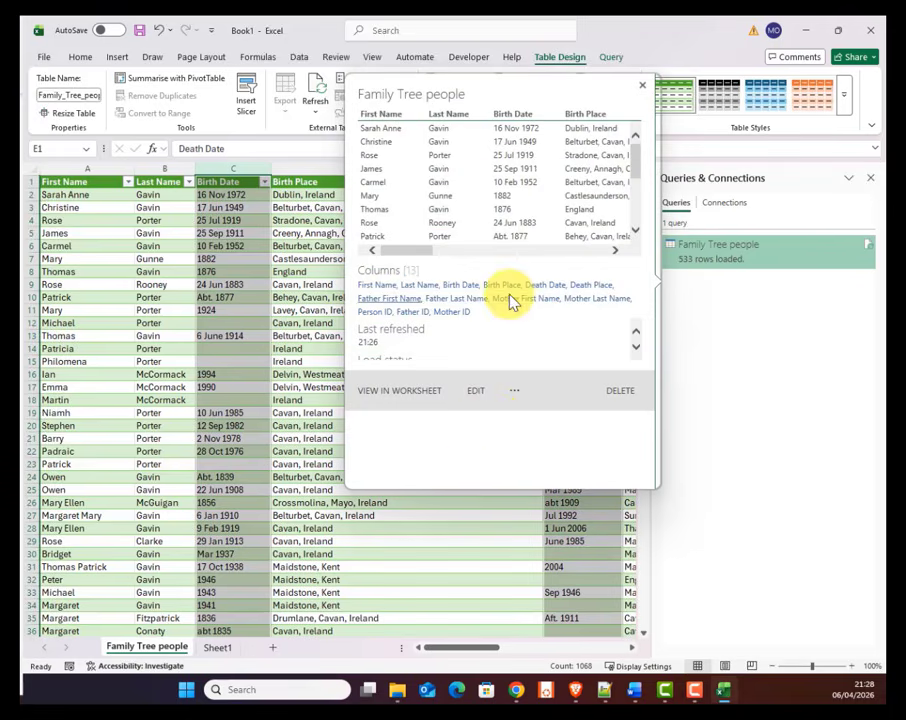
click(646, 88)
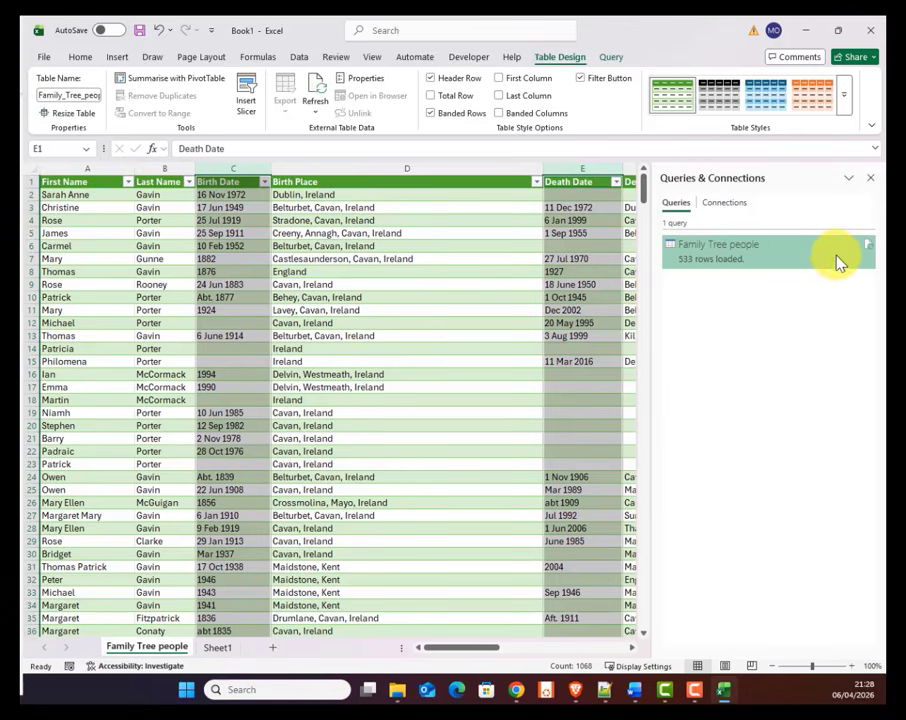
mouse_move(800, 260)
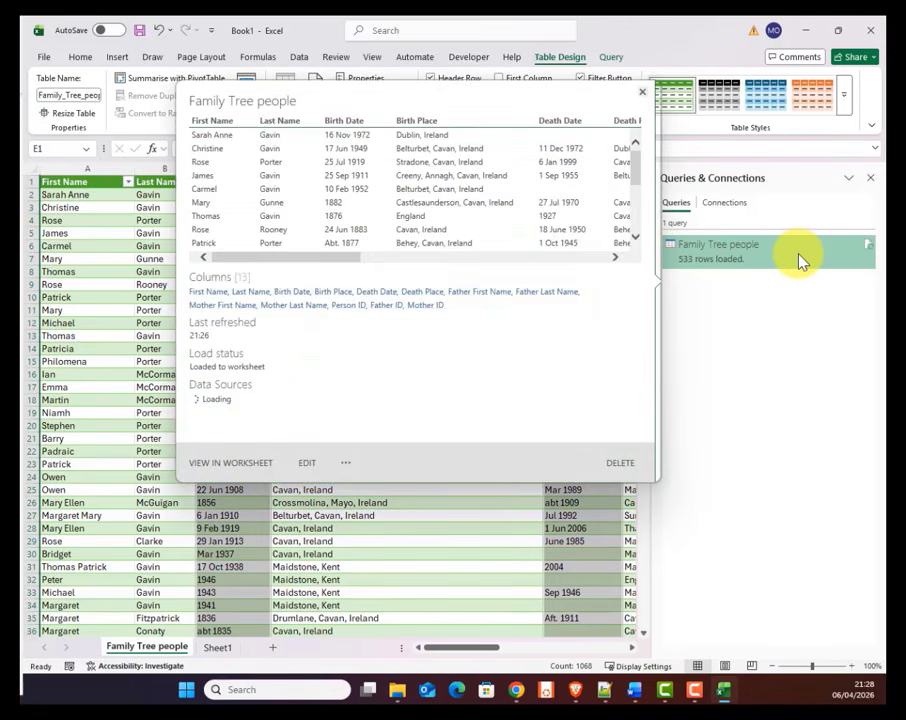
right_click(800, 260)
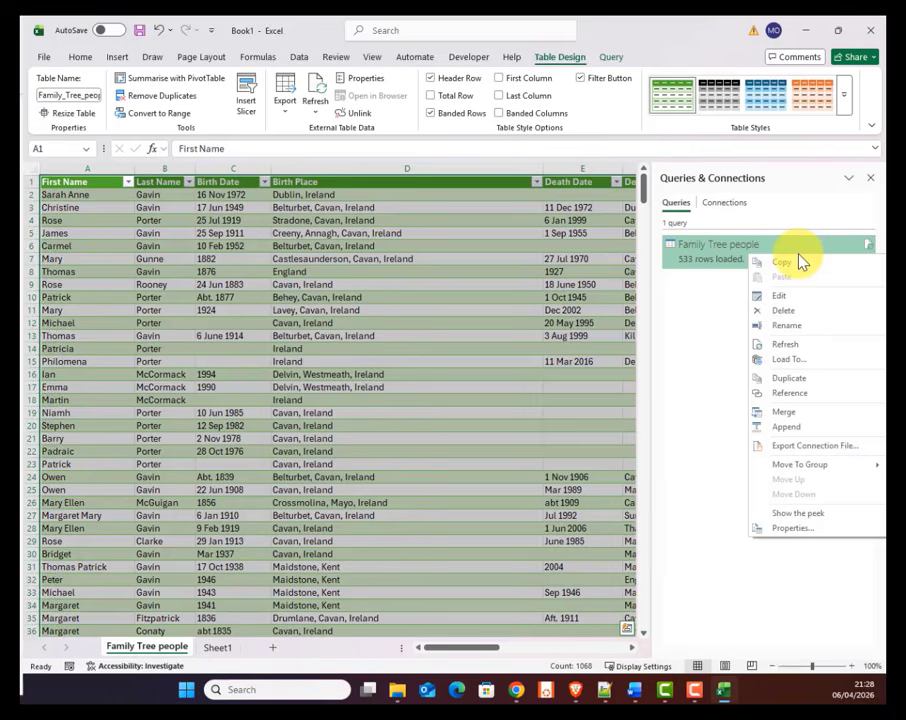
click(797, 312)
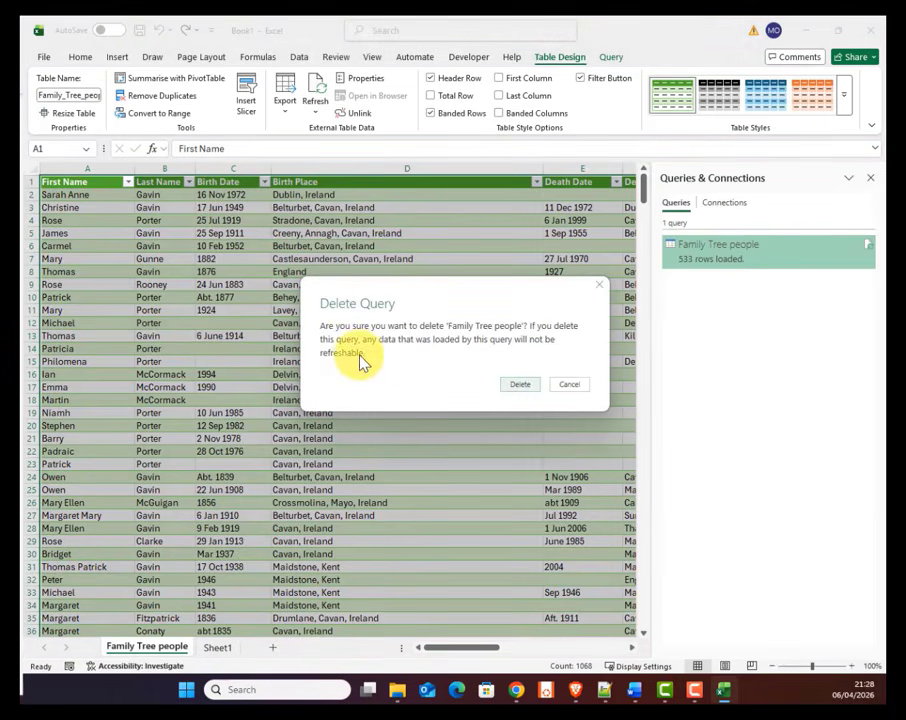
click(520, 384)
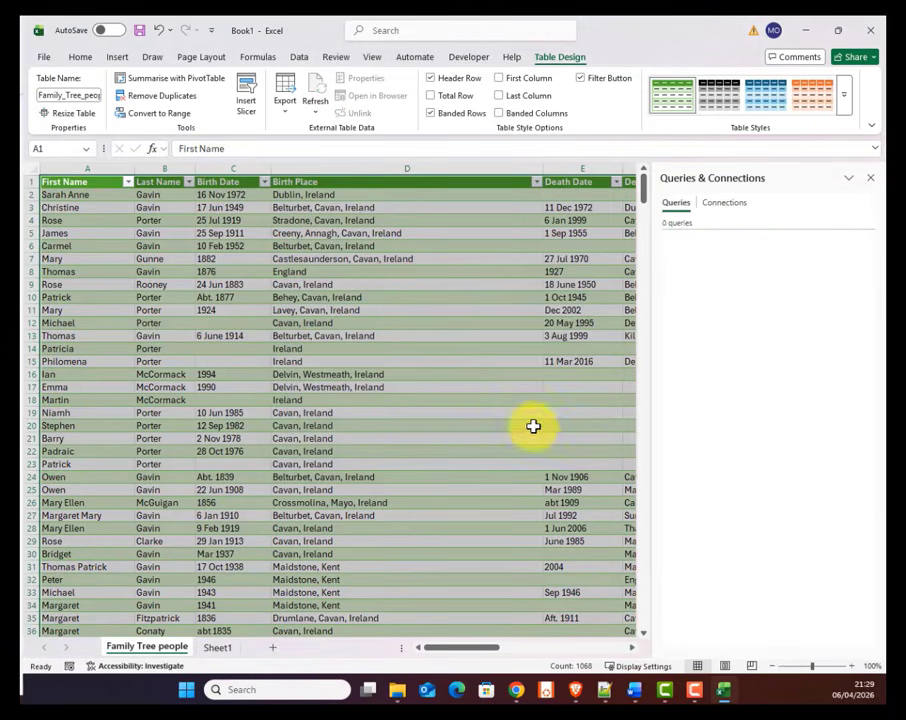
click(871, 180)
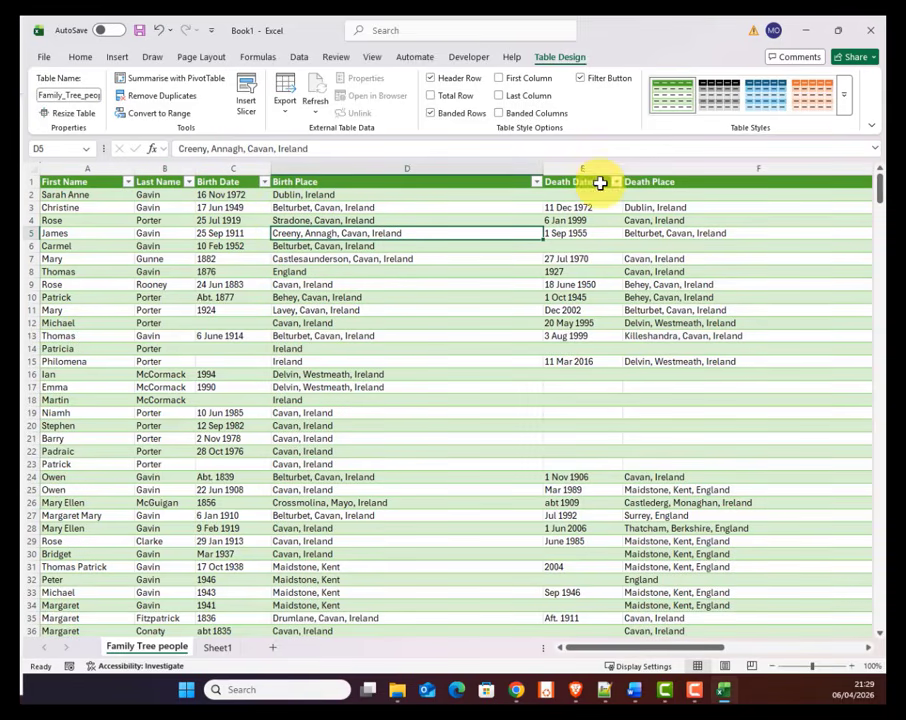
Step: Clear the table style from the family tree table and make its header row bold
click(845, 108)
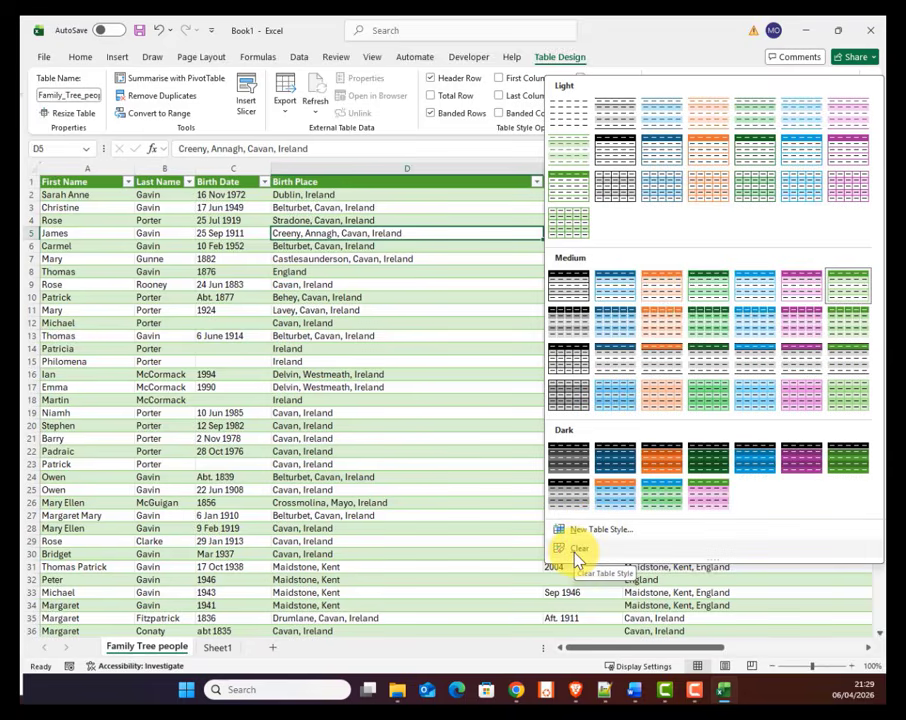
click(577, 550)
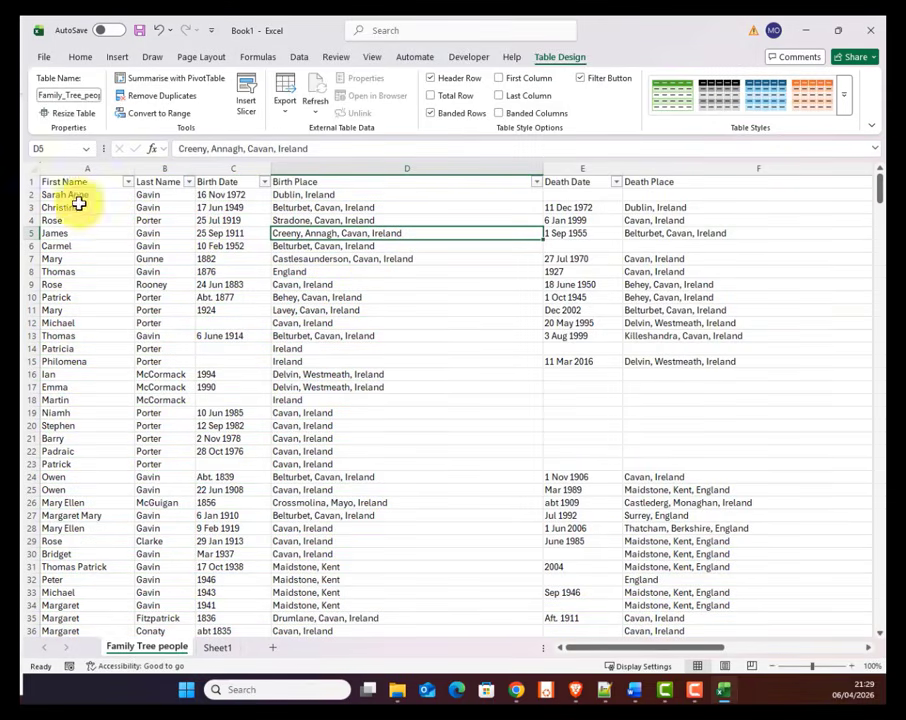
click(30, 181)
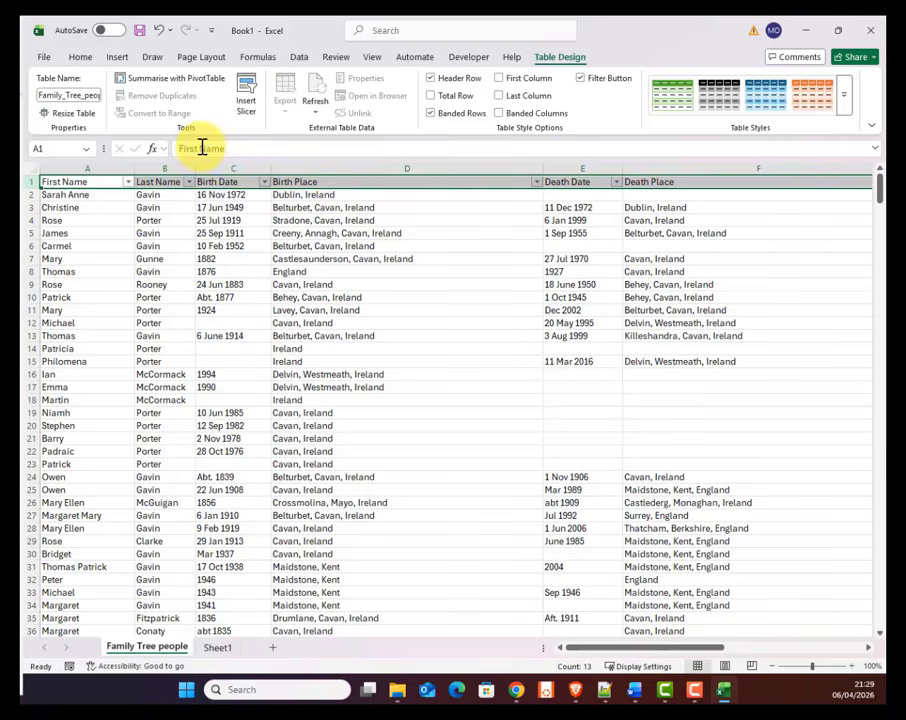
click(79, 57)
click(117, 105)
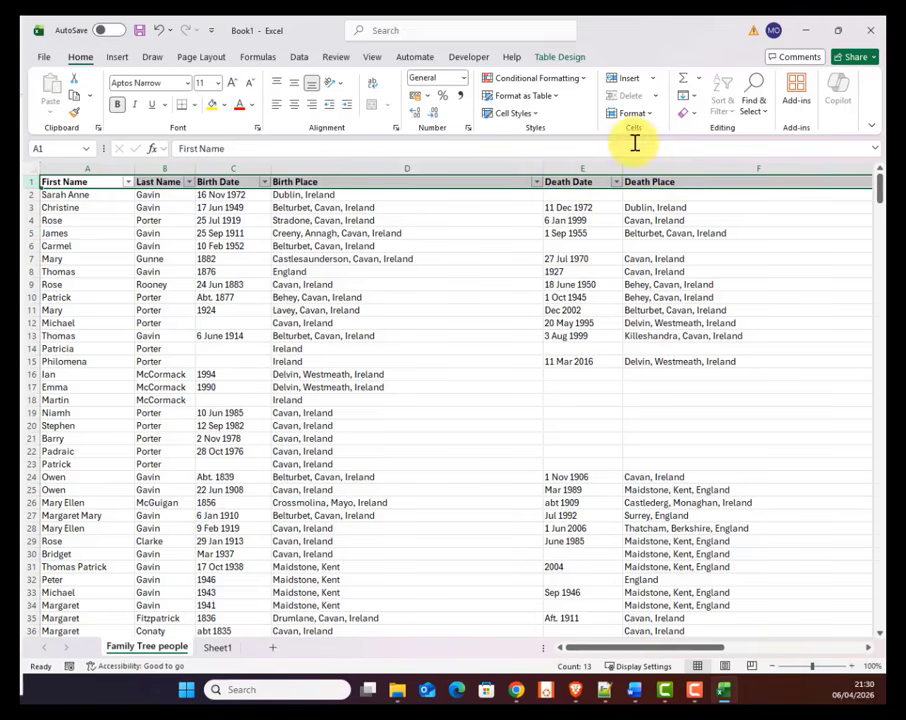
Step: Freeze the top row of the Family Tree people sheet and check that the headers stay in view
click(371, 58)
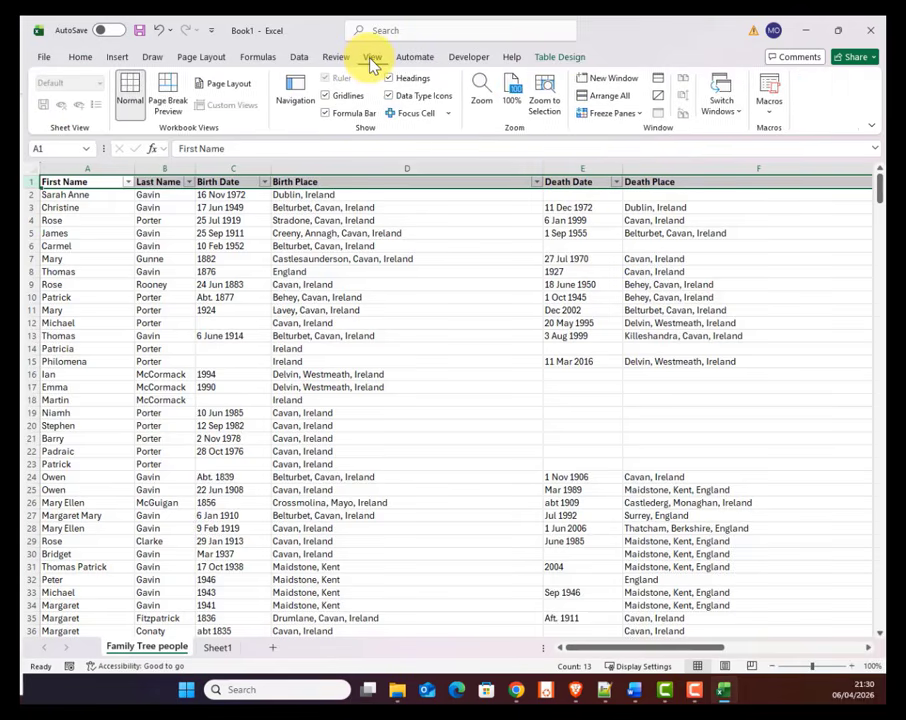
click(628, 114)
click(655, 185)
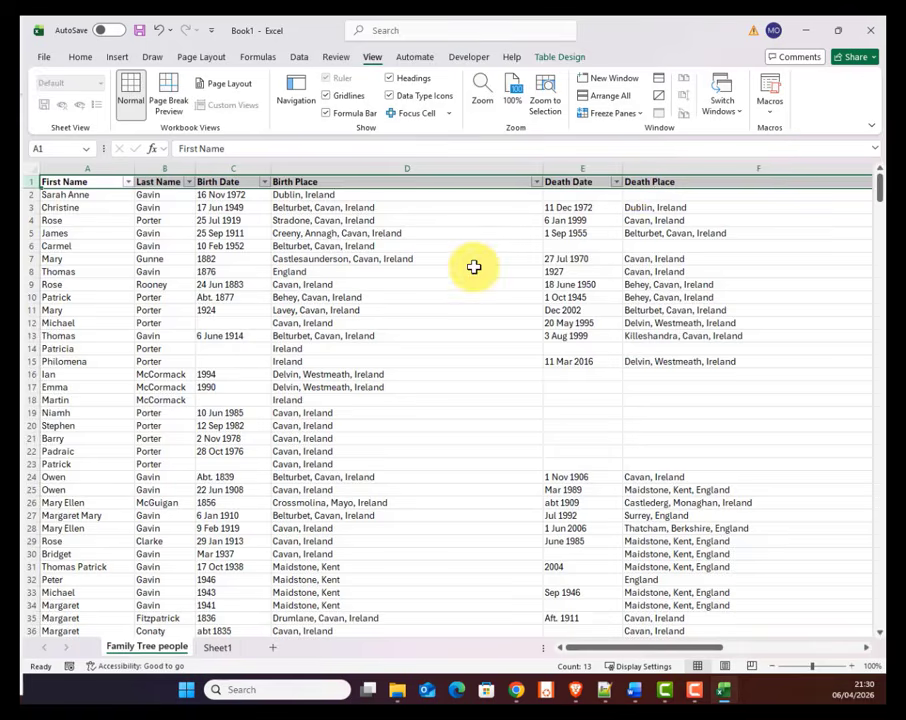
scroll(473, 265, down, 9)
scroll(473, 266, up, 9)
Step: Narrow the Birth Place column and look over the table's rows
click(495, 233)
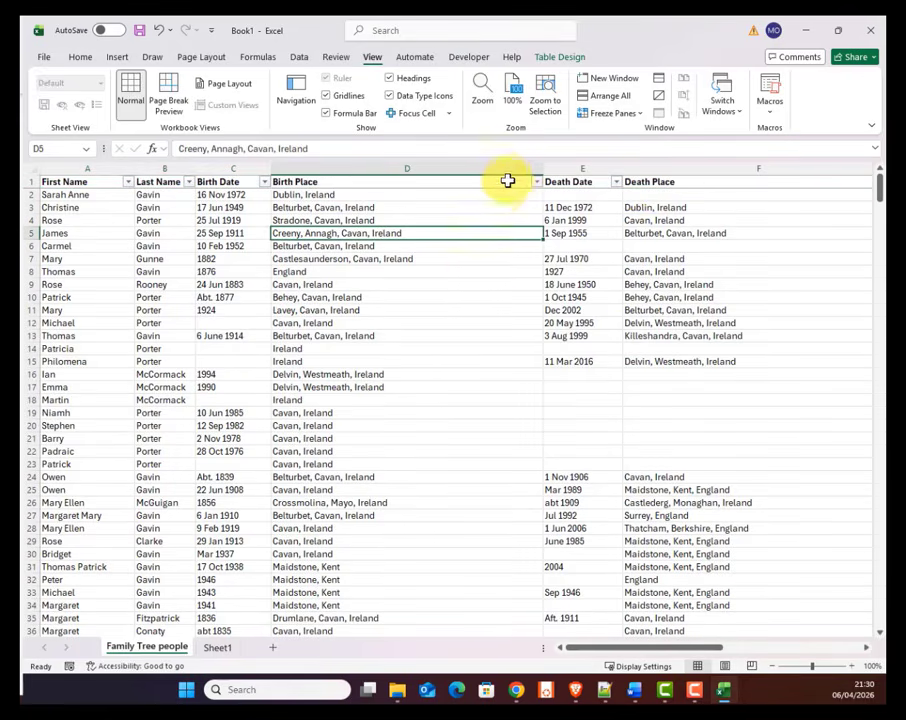
drag(542, 170, 396, 178)
scroll(236, 280, down, 6)
scroll(236, 280, up, 6)
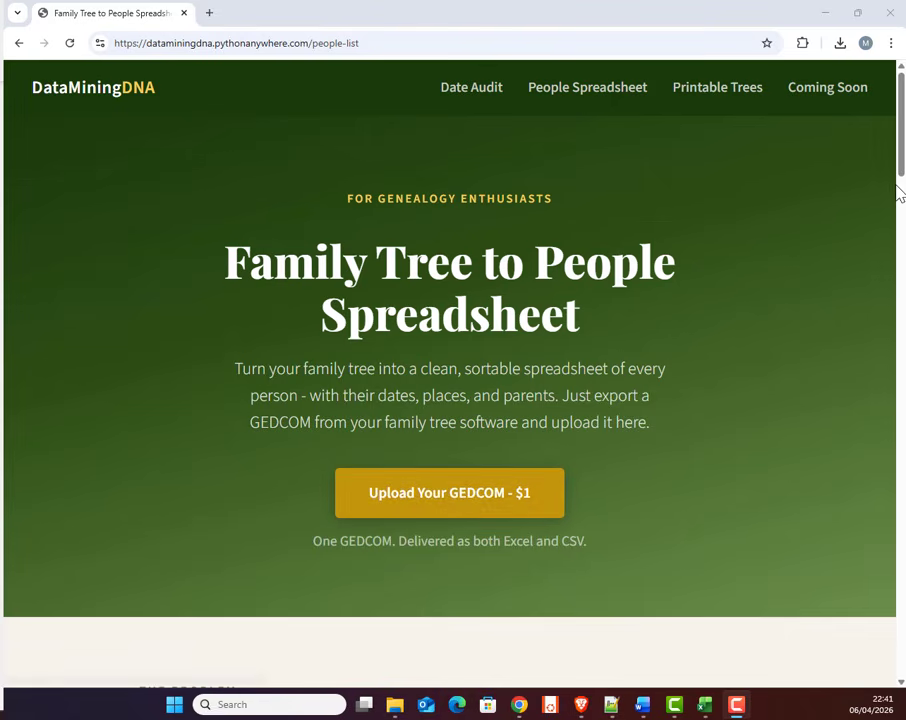
Step: Switch to Chrome and review DataMiningDNA's Family Tree to People Spreadsheet page and the audit suite on its home page
drag(901, 160, 895, 480)
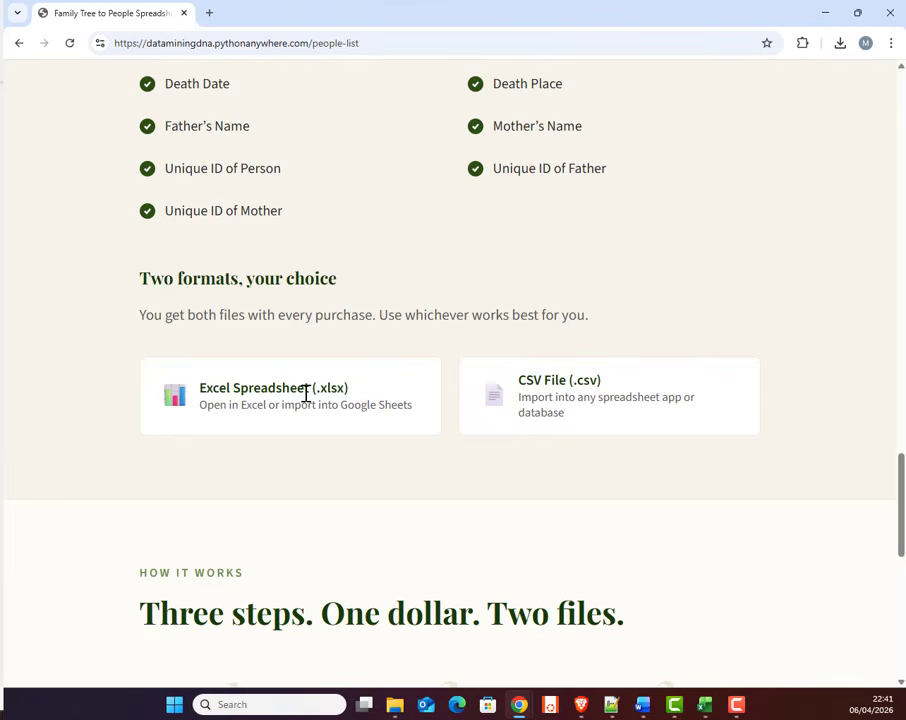
scroll(897, 493, up, 20)
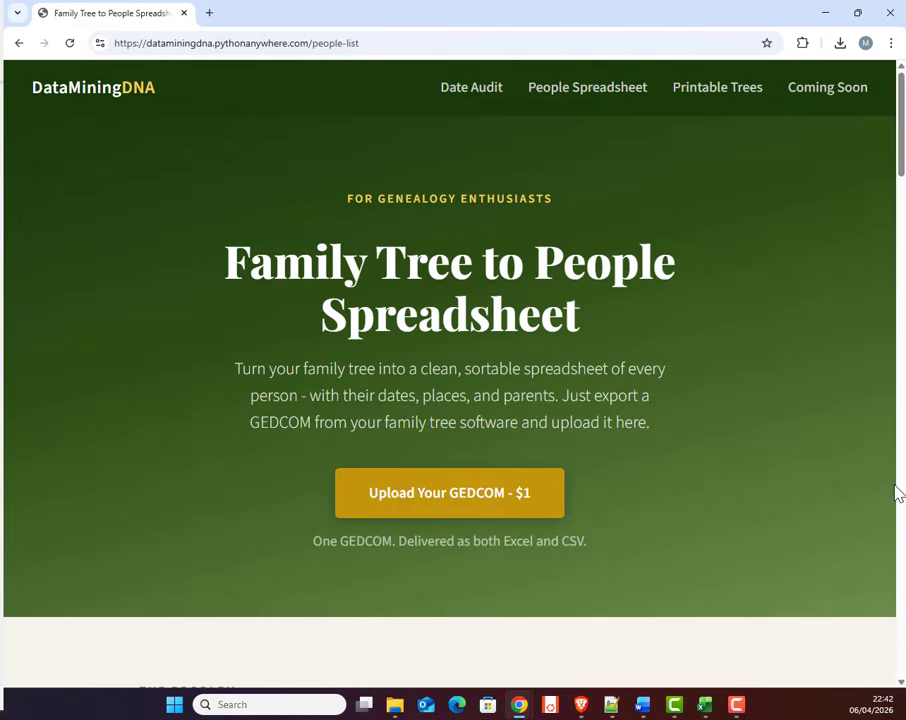
click(95, 88)
scroll(817, 334, down, 4)
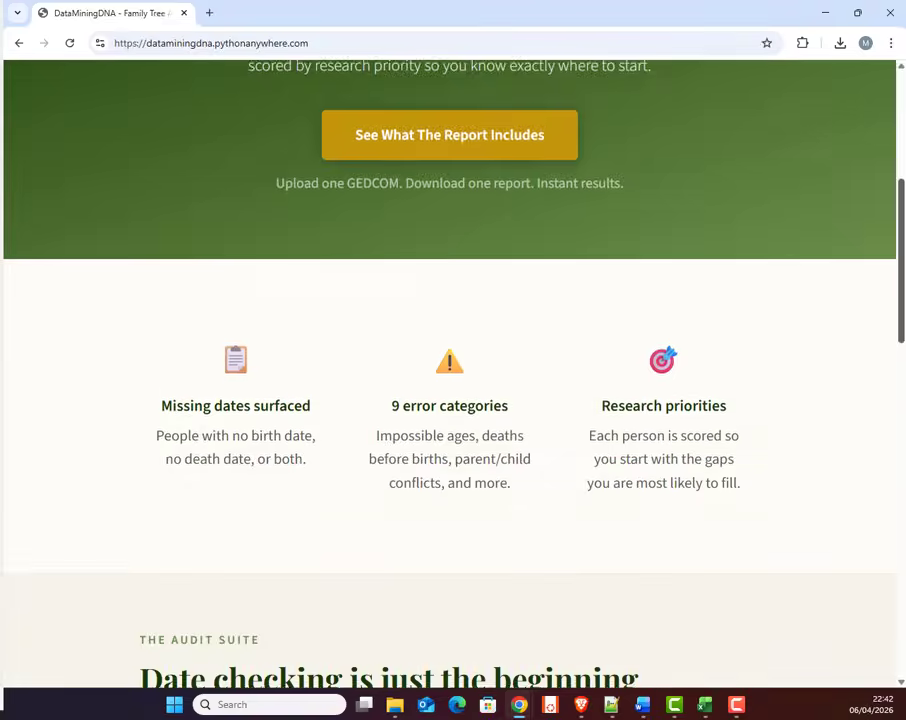
scroll(903, 425, down, 4)
drag(903, 425, 903, 442)
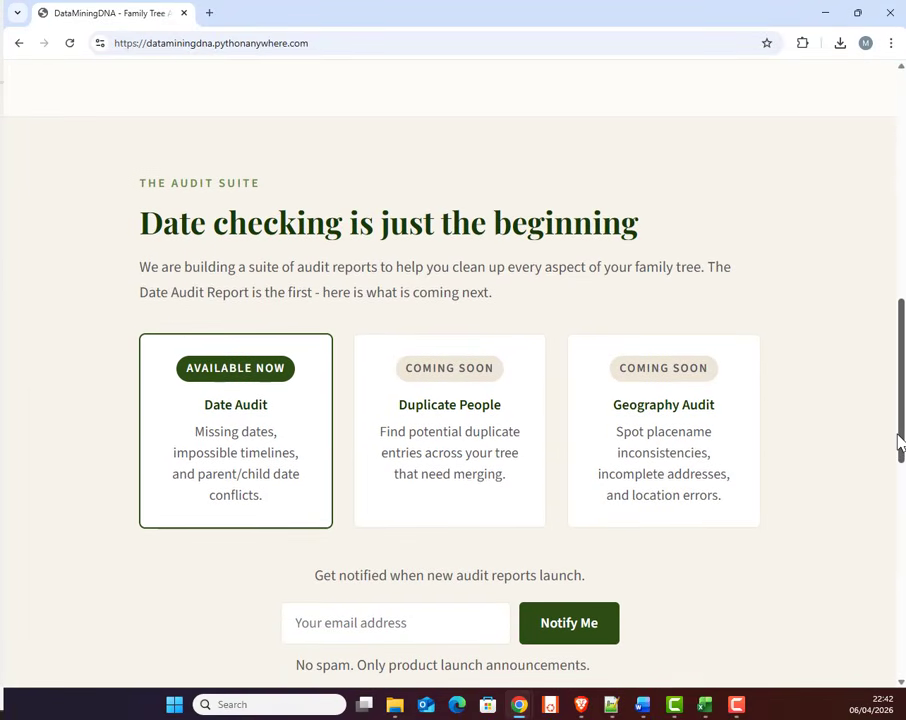